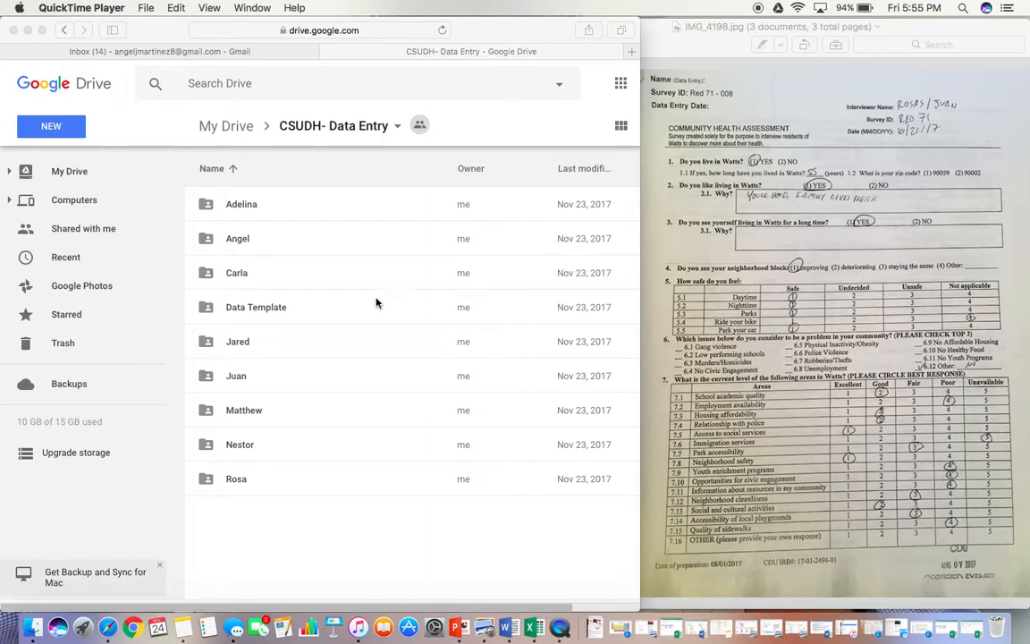
Step: Open WCS- Survery Code Book- READ.xlsx from the second folder in the CSUDH- Data Entry list
click(249, 241)
double_click(250, 241)
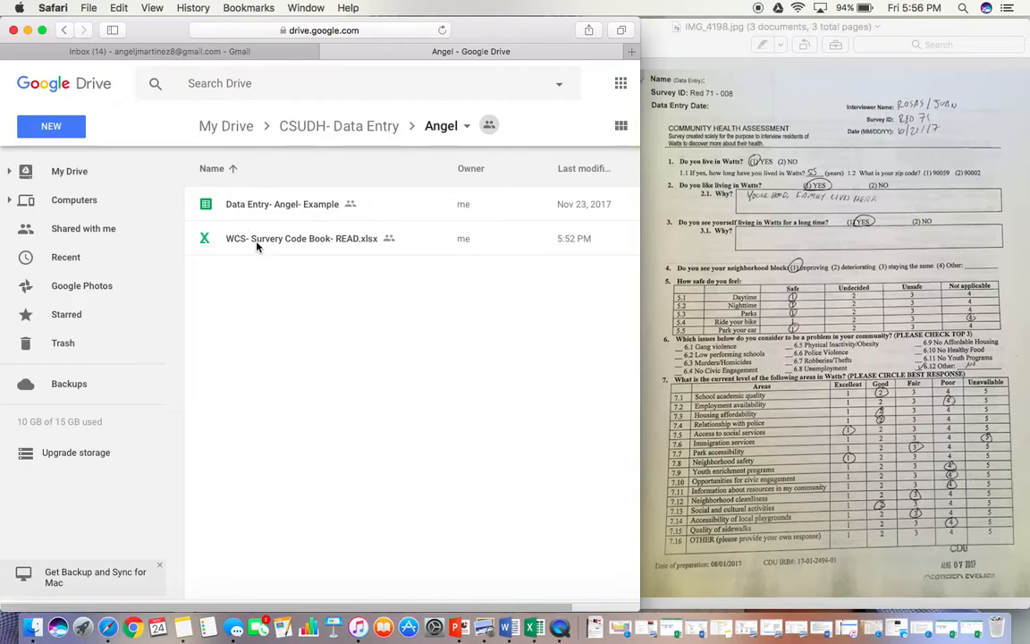
double_click(257, 247)
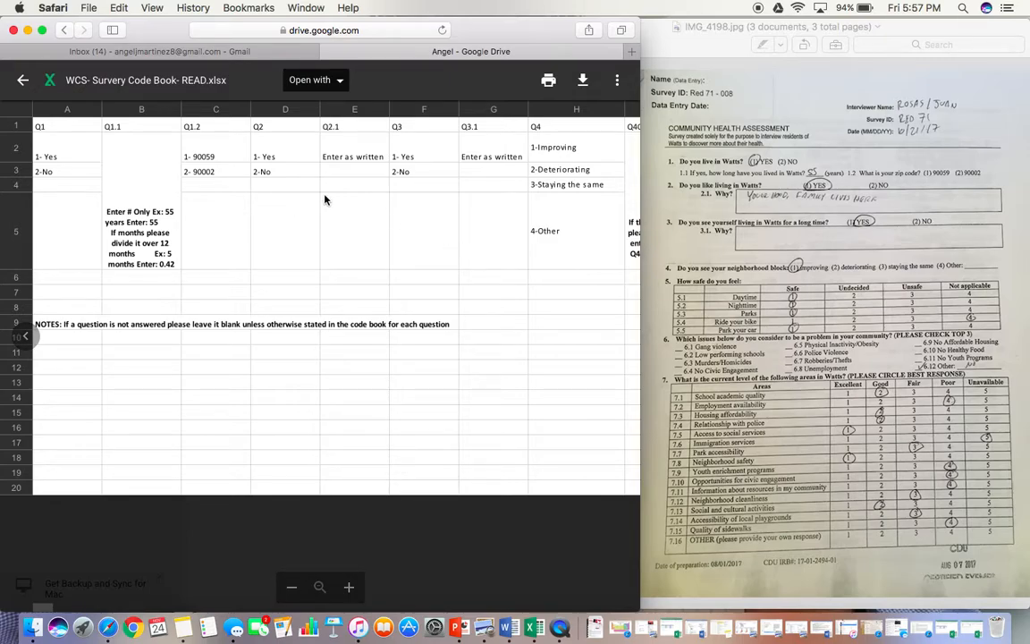
Step: Examine the code book's entry rules for questions Q1 through Q7.16
scroll(251, 215, right, 3)
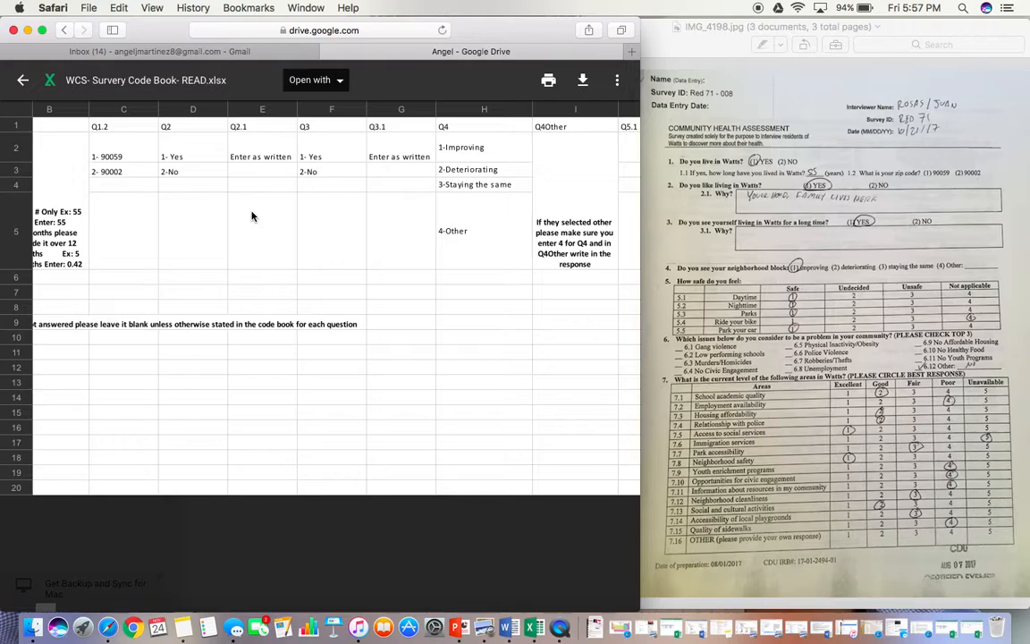
scroll(212, 202, right, 10)
scroll(212, 202, right, 5)
scroll(339, 227, right, 7)
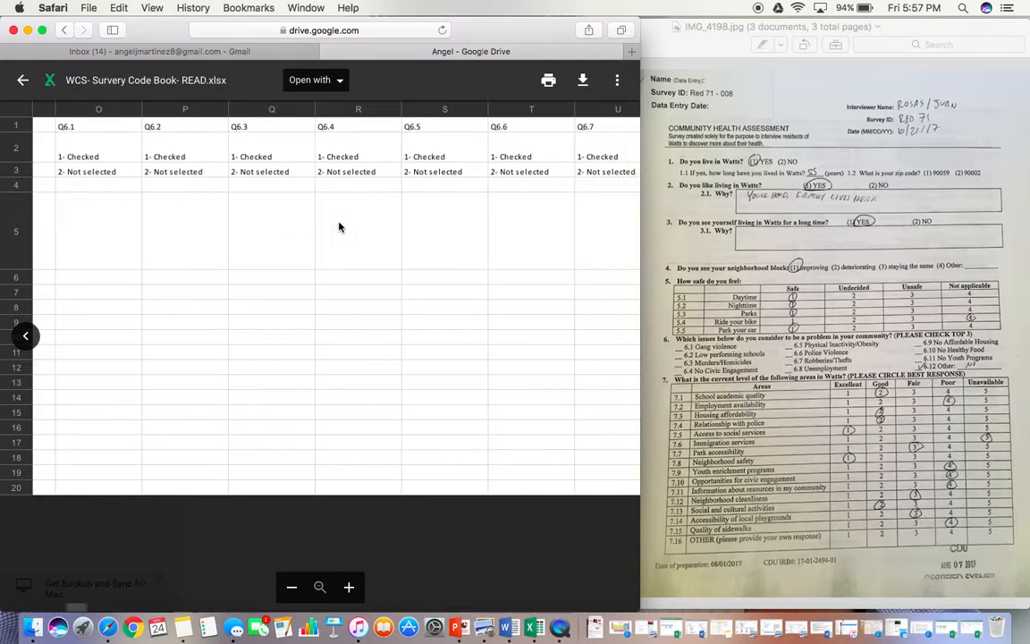
scroll(339, 227, right, 16)
scroll(339, 227, right, 8)
scroll(339, 227, right, 3)
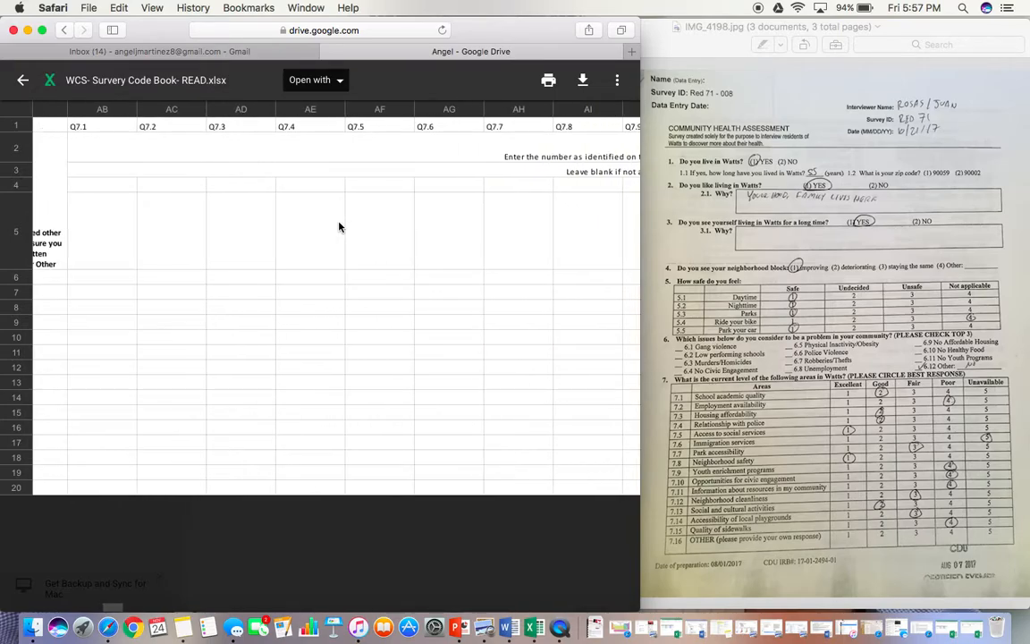
scroll(370, 219, right, 2)
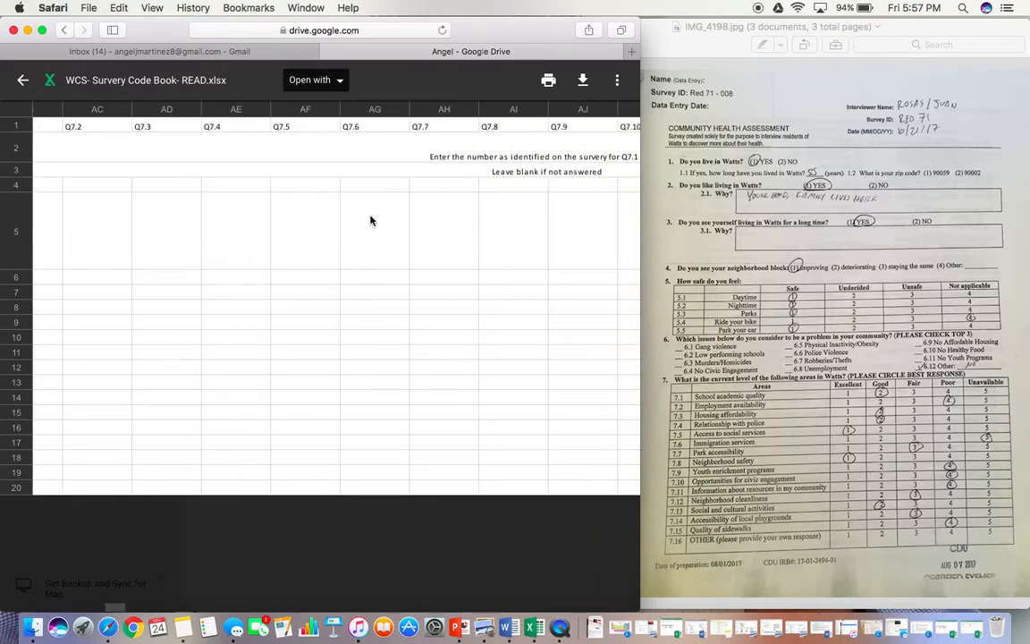
scroll(370, 219, left, 4)
scroll(370, 219, right, 10)
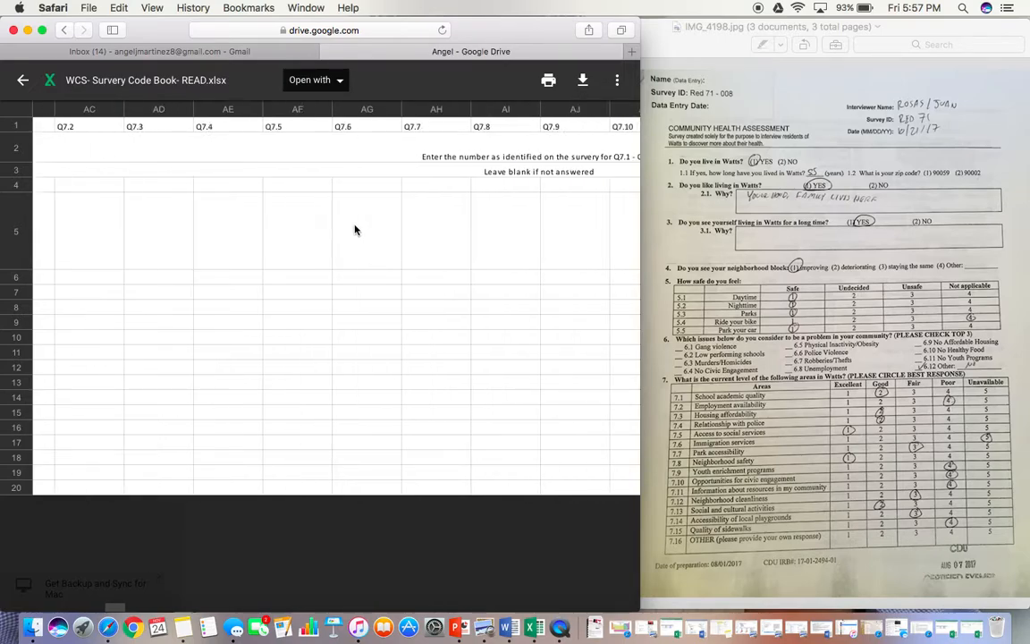
scroll(354, 230, right, 3)
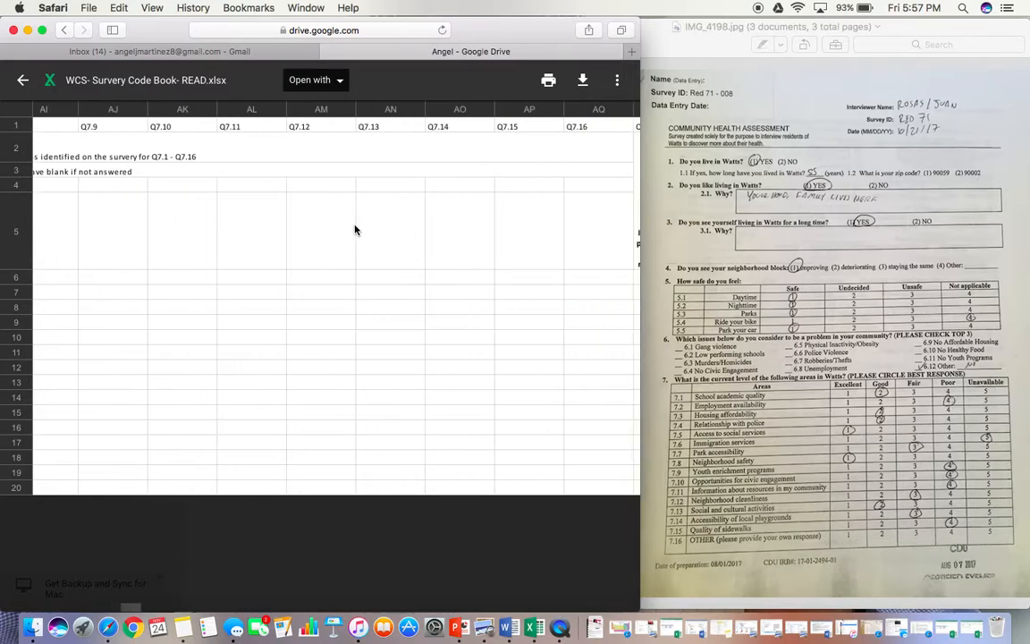
scroll(354, 229, left, 4)
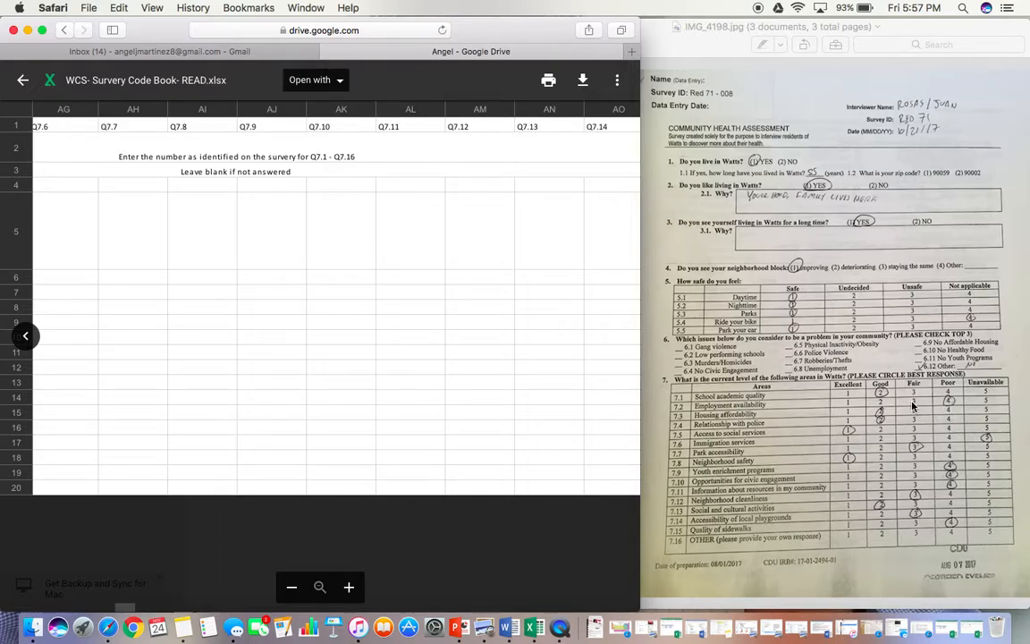
Step: Examine the code book's entry rules from Q7.16OTHER through the Q8 to Q11 items
scroll(410, 384, right, 5)
scroll(408, 385, right, 3)
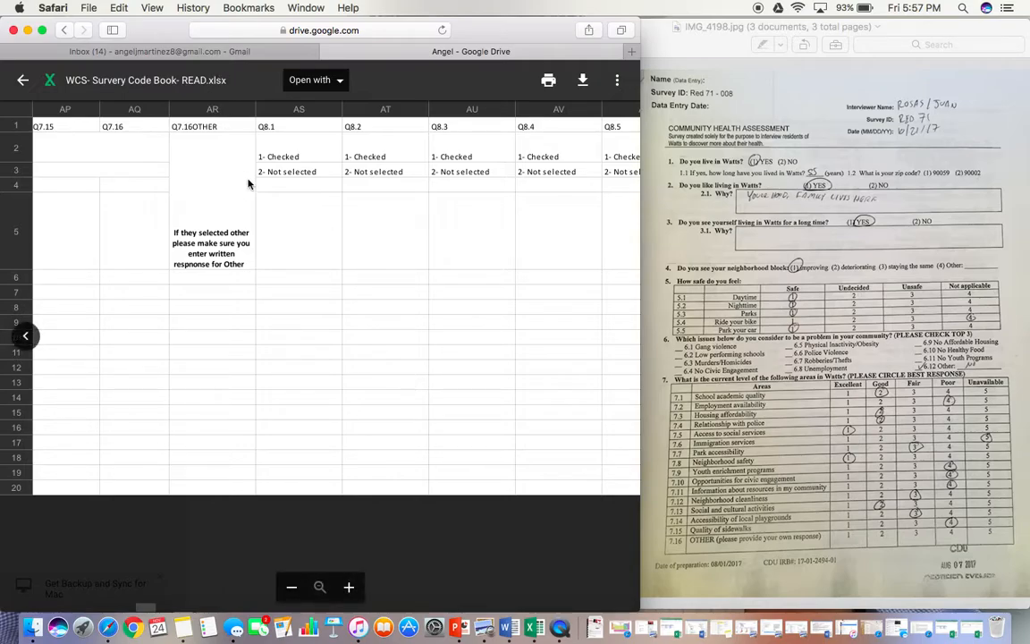
scroll(278, 253, right, 5)
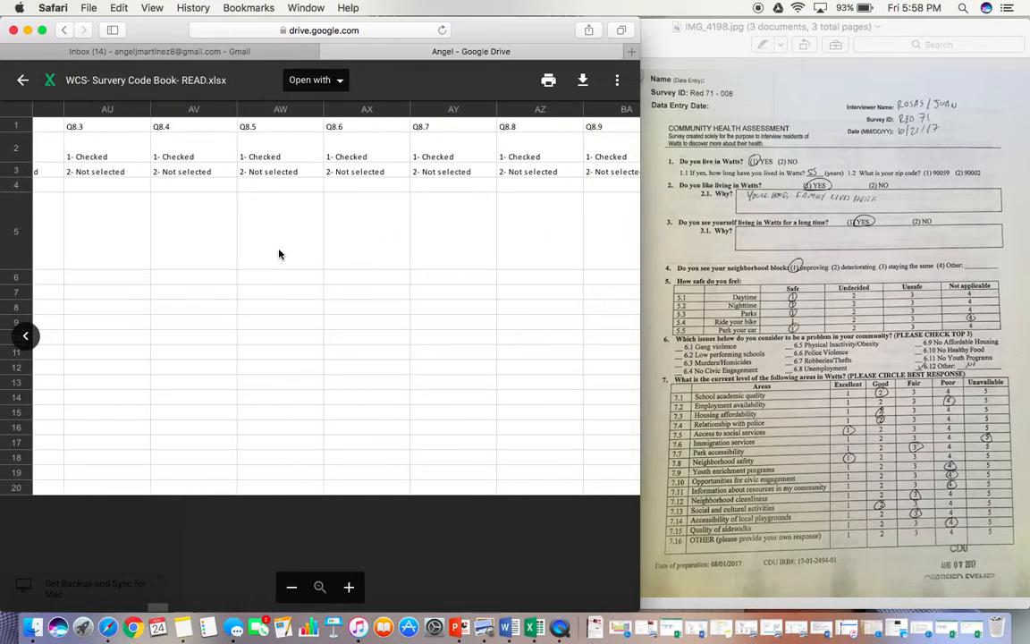
scroll(278, 255, right, 8)
scroll(278, 255, right, 10)
scroll(278, 254, right, 9)
scroll(278, 254, right, 3)
scroll(278, 255, right, 1)
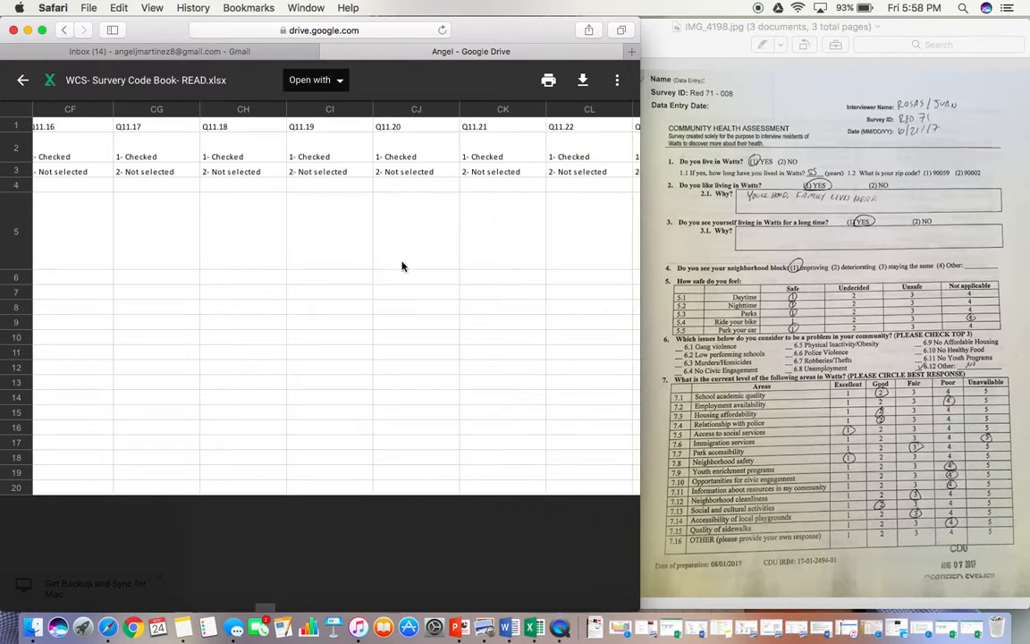
Step: Go back through the code book to recheck the Q7, Q6.12OTHER and Q6 rules, returning to Q1
scroll(496, 271, left, 17)
scroll(497, 273, left, 15)
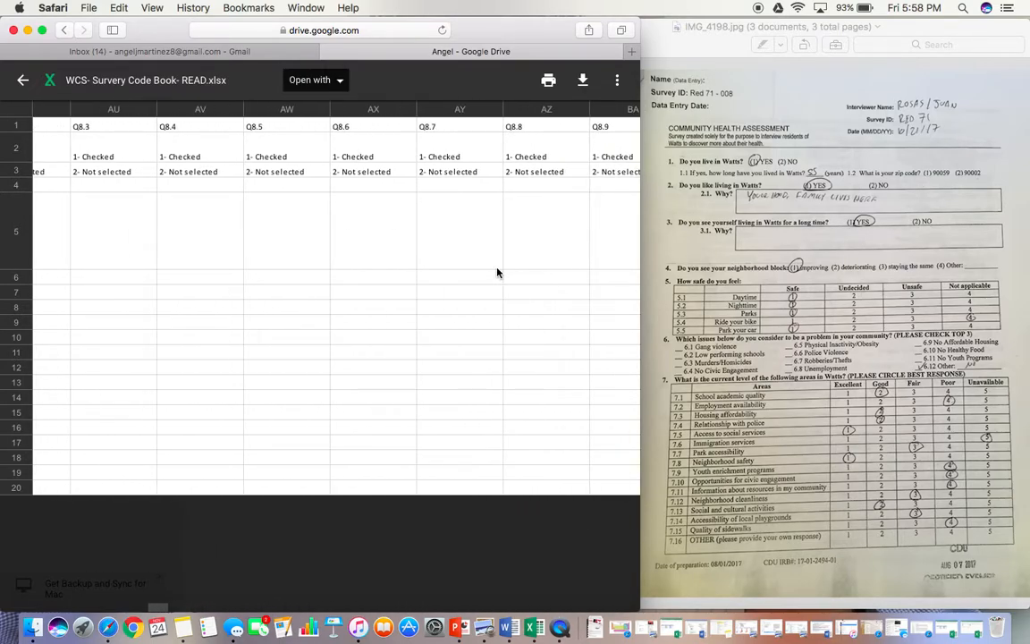
scroll(497, 273, left, 12)
scroll(497, 272, left, 3)
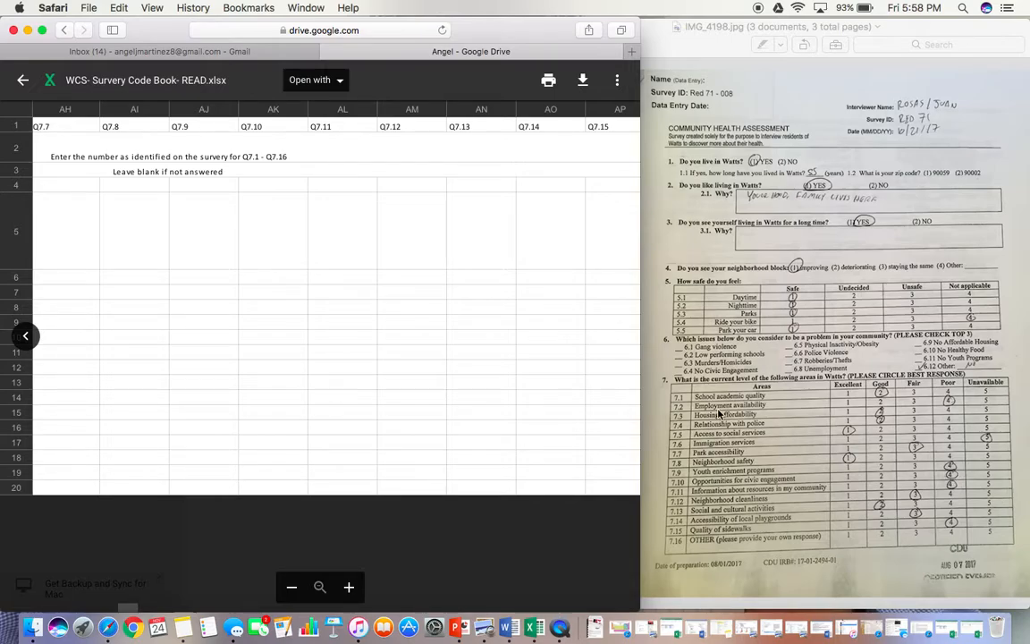
scroll(426, 382, left, 10)
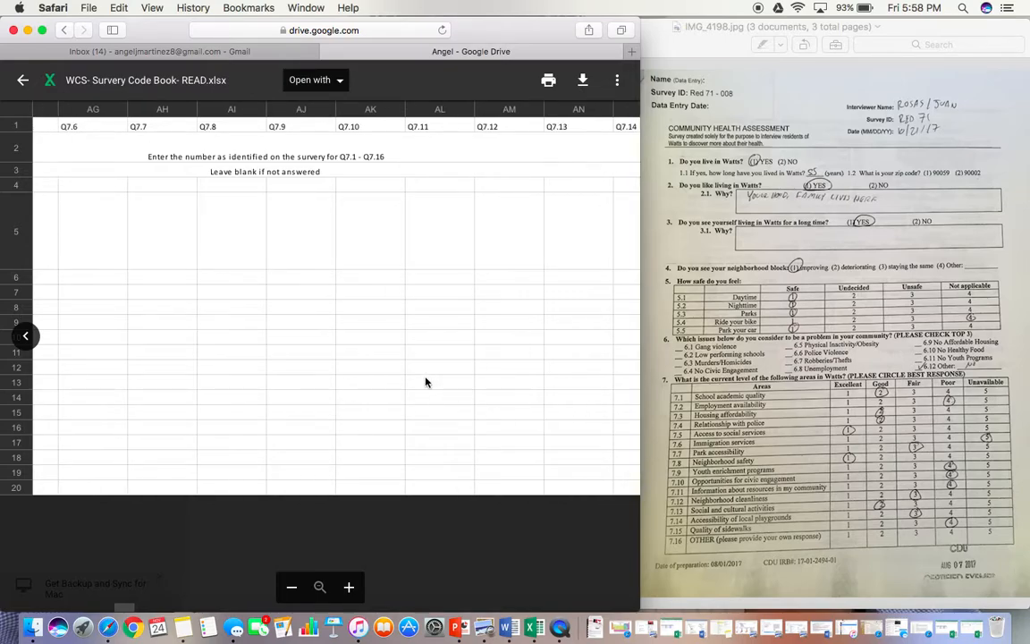
scroll(425, 382, left, 8)
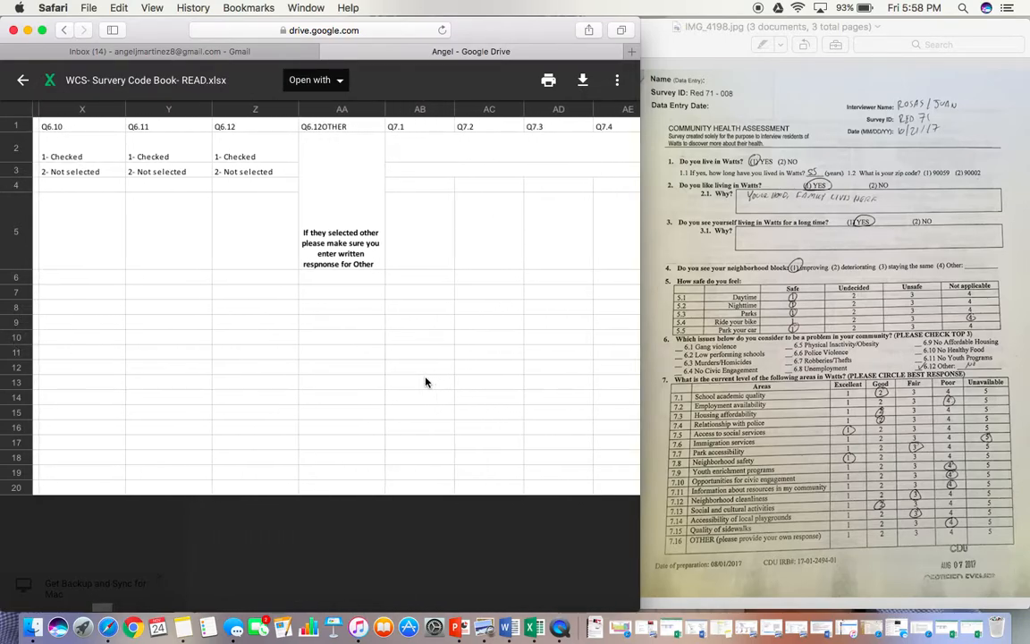
scroll(425, 382, left, 6)
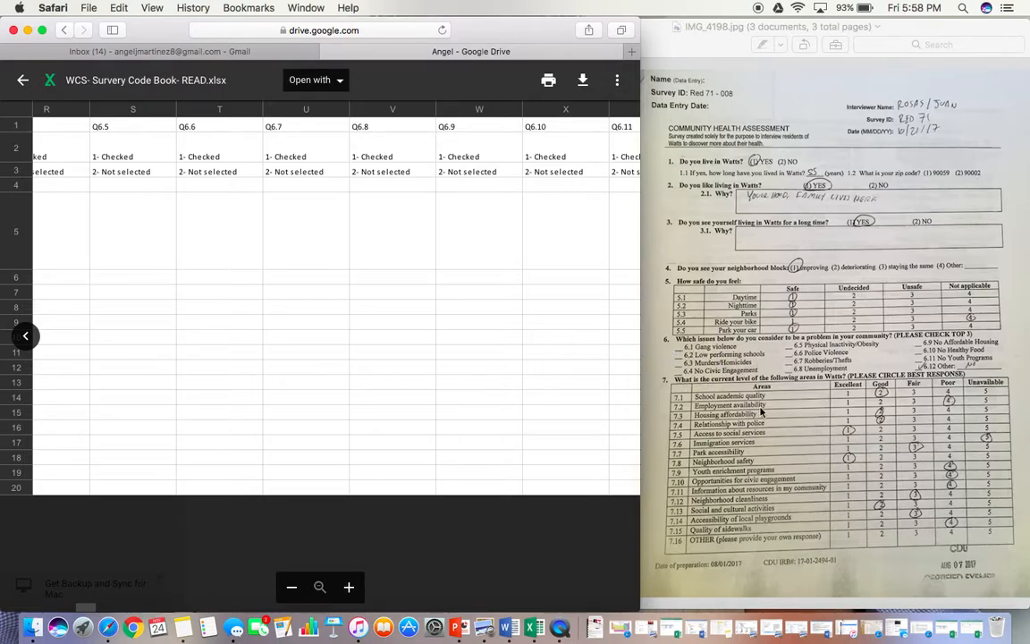
scroll(418, 387, right, 10)
scroll(417, 387, left, 2)
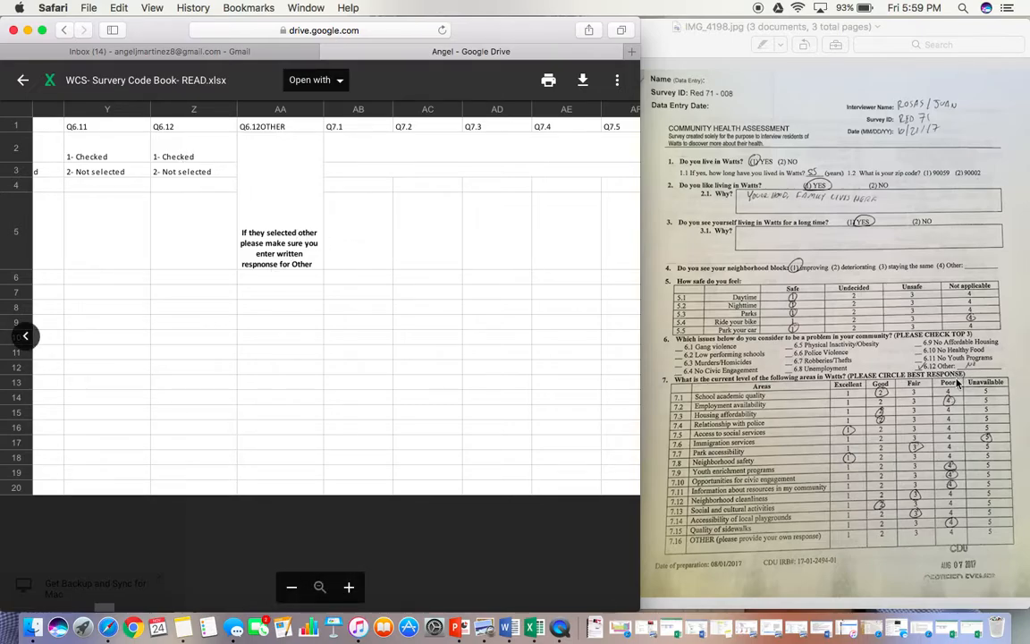
scroll(335, 417, left, 2)
scroll(335, 417, left, 10)
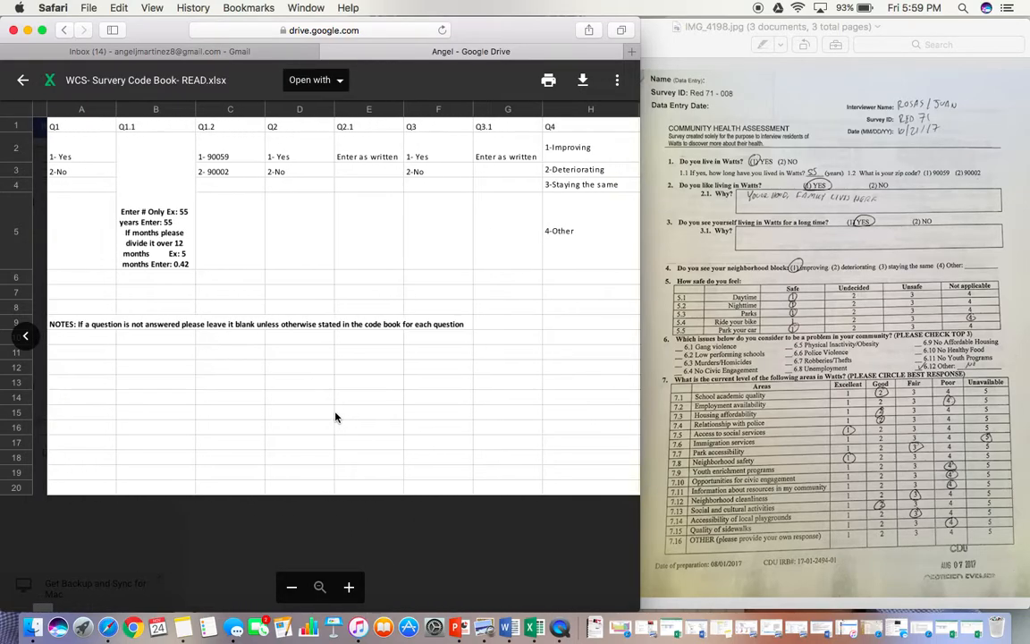
Step: Close the code book and open the example Data Entry spreadsheet from the same second folder of CSUDH- Data Entry
key(Escape)
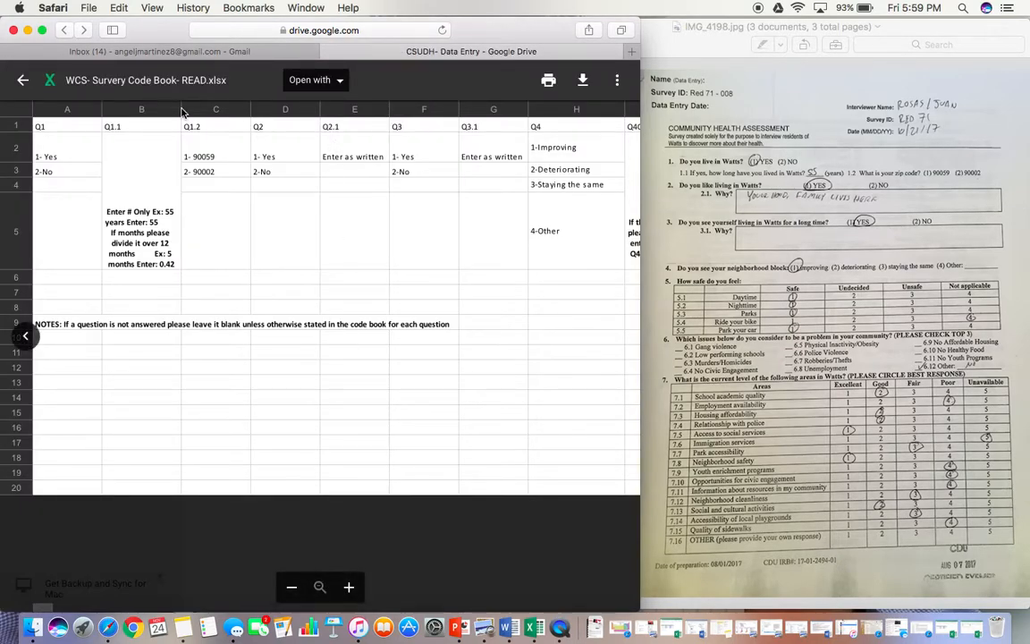
click(23, 82)
double_click(231, 237)
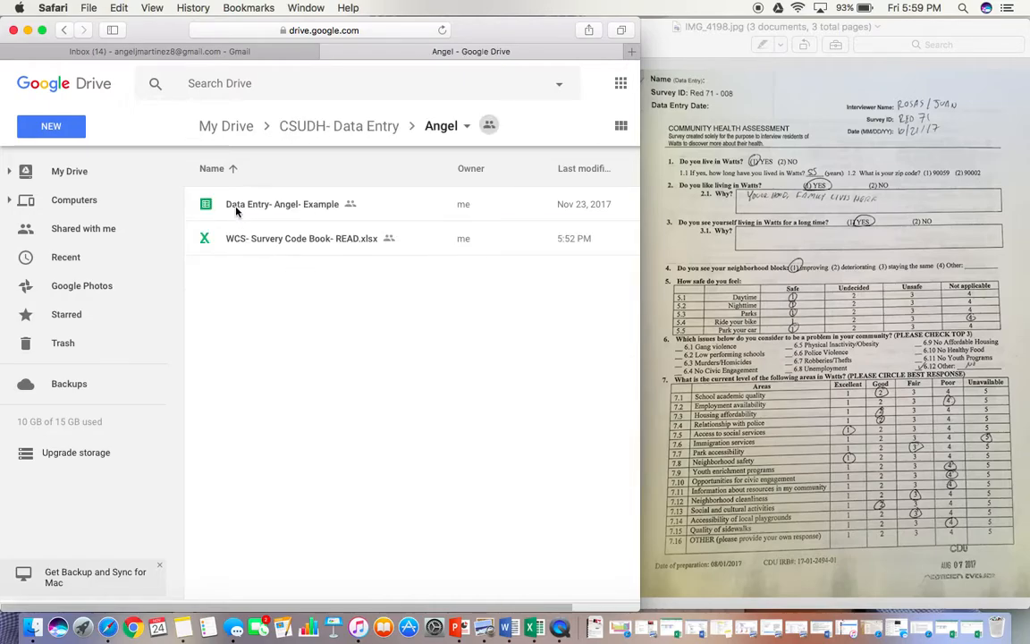
double_click(301, 209)
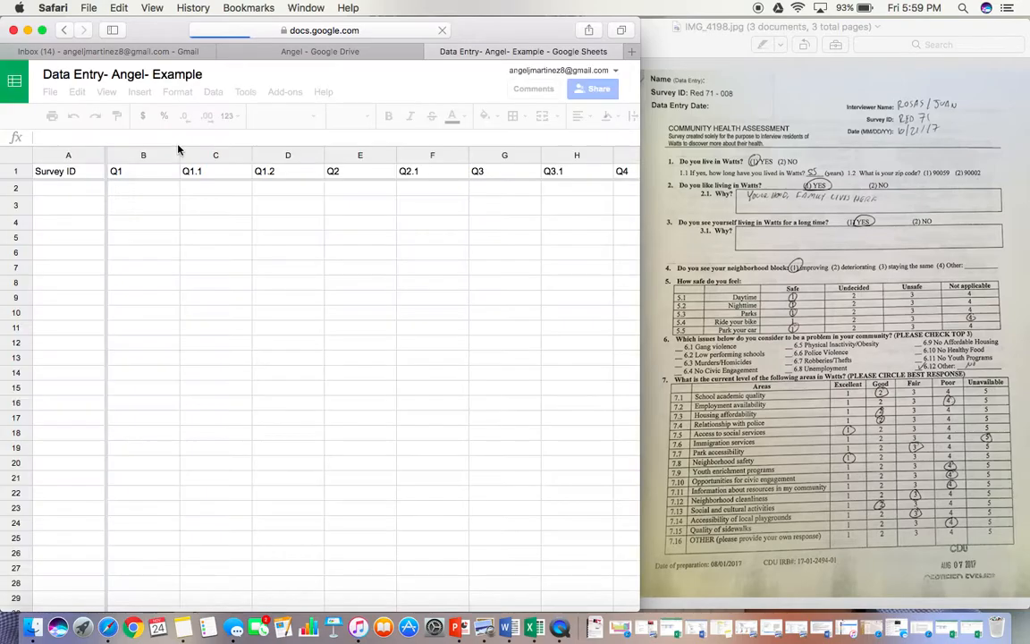
Step: In row 2 of the English sheet, enter Survey ID Red71-008, 1 for Q1 and 55 for Q1.1
click(77, 207)
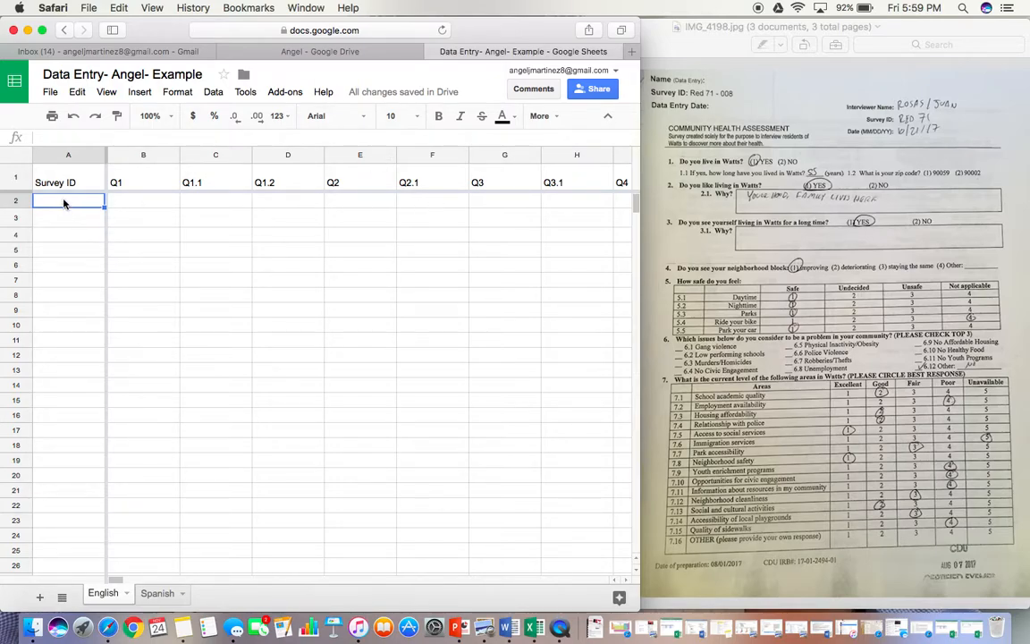
text(Red71-008)
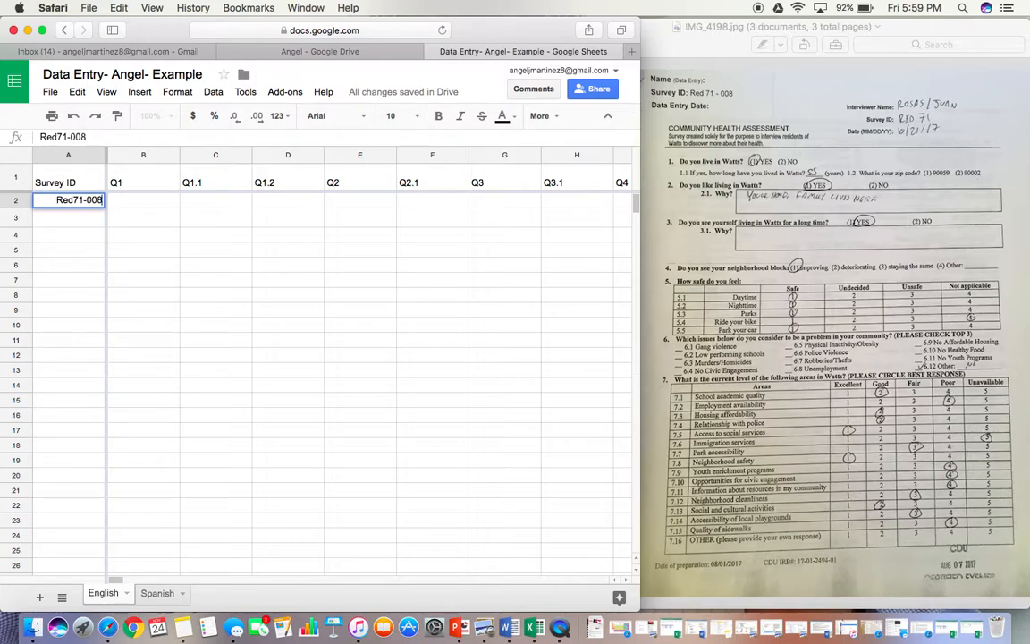
key(Tab)
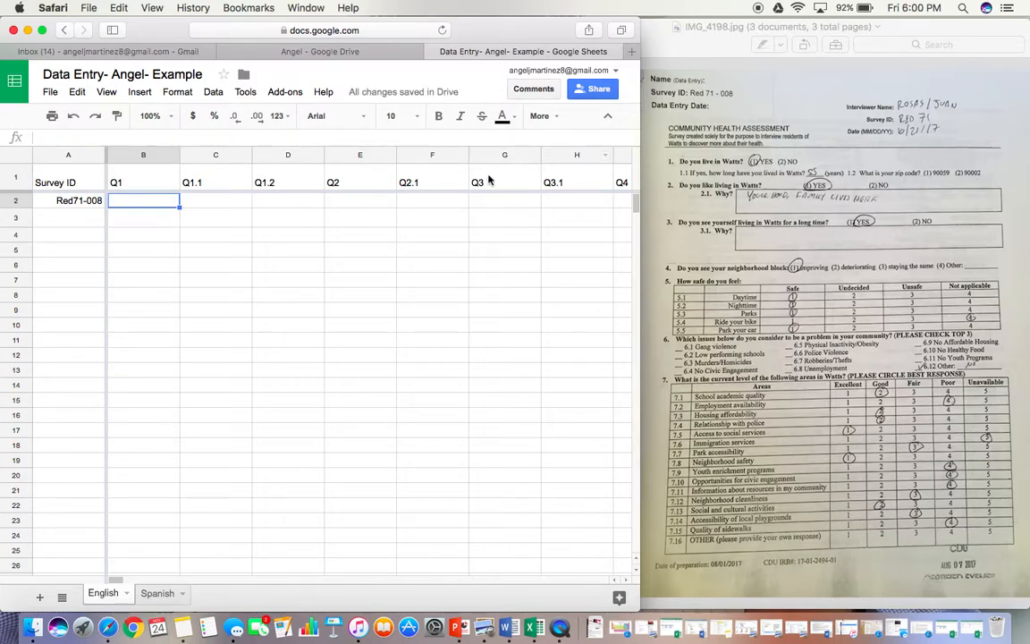
text(1)
click(199, 207)
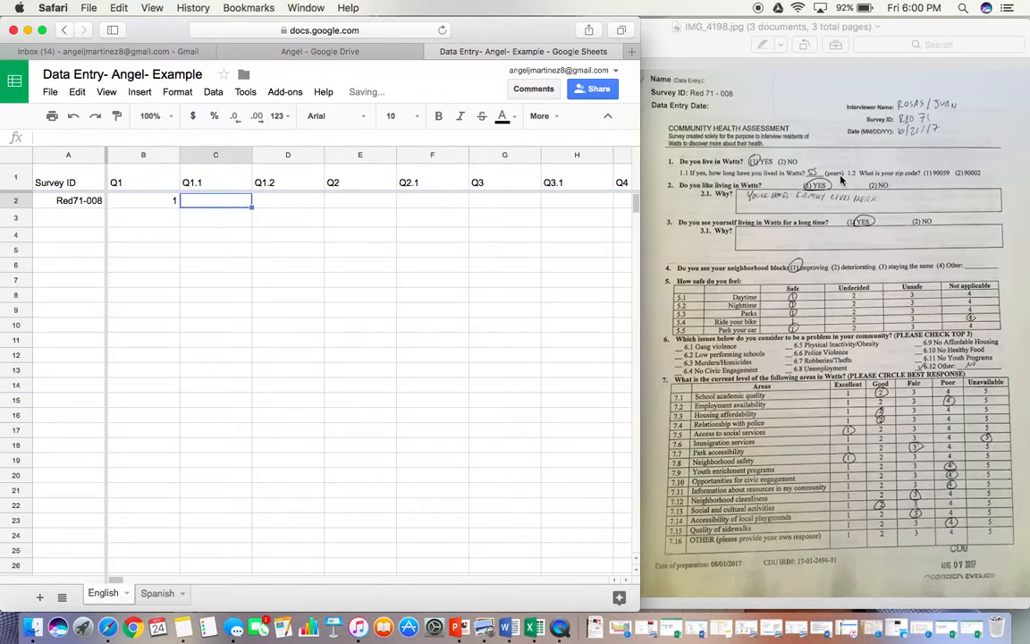
text(55)
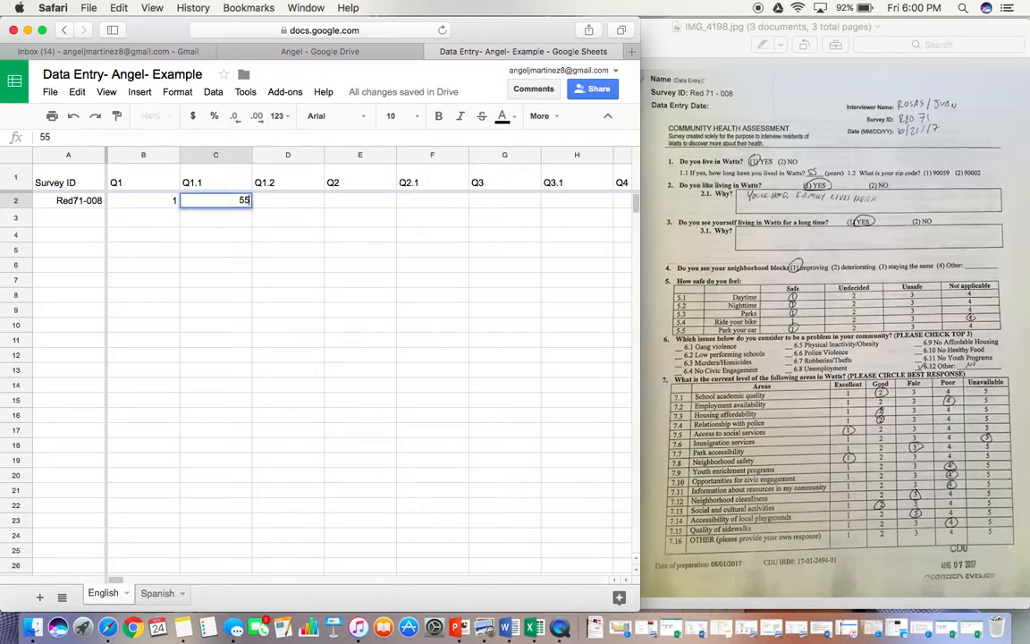
Step: Leave the unanswered Q1.2 cell blank in row 2 and enter 1 for Q2
click(292, 204)
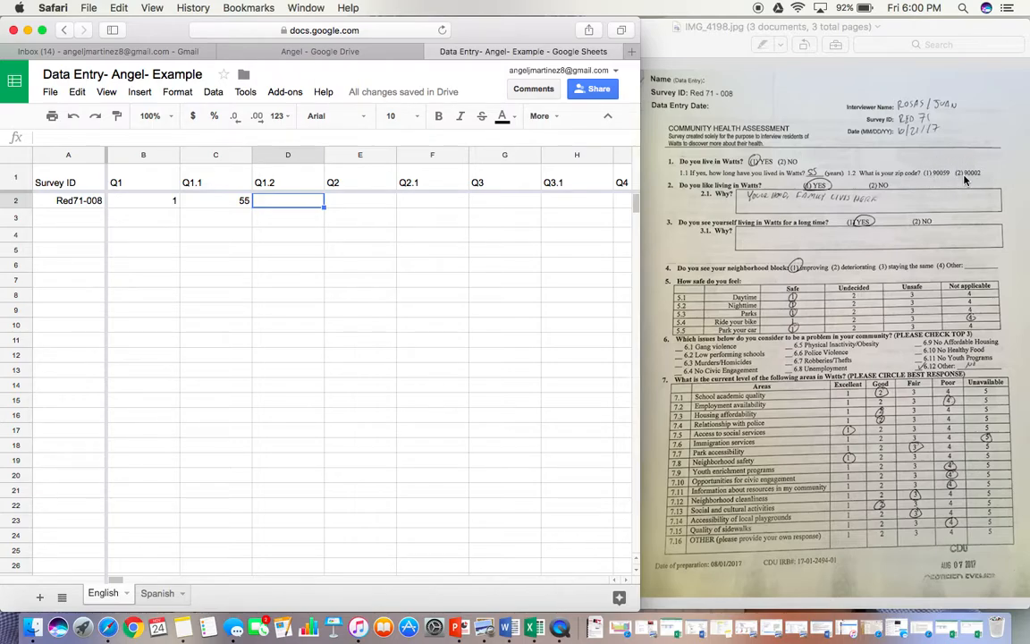
click(361, 205)
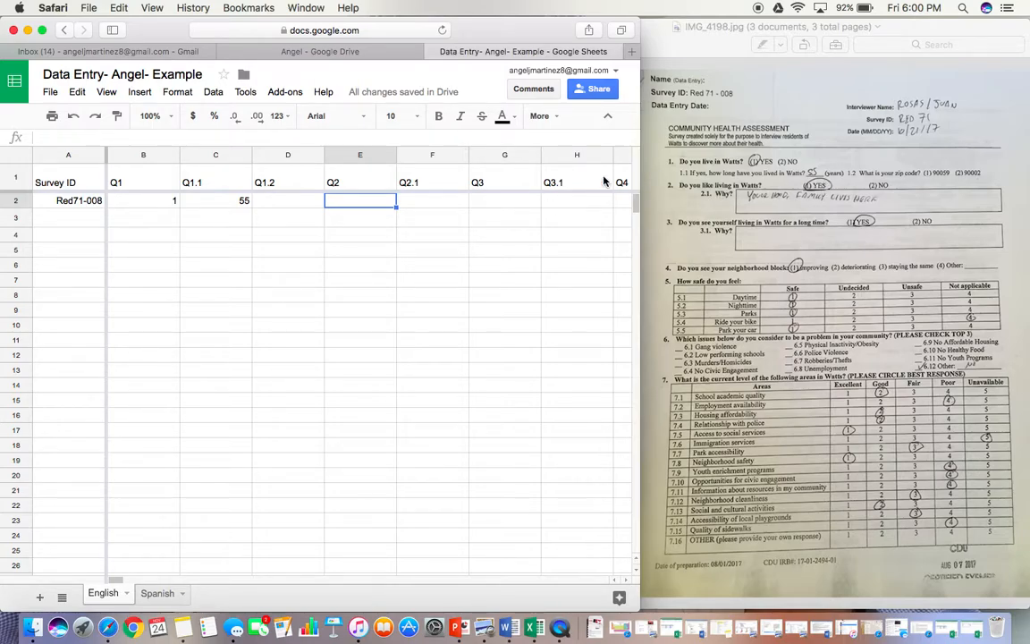
text(1)
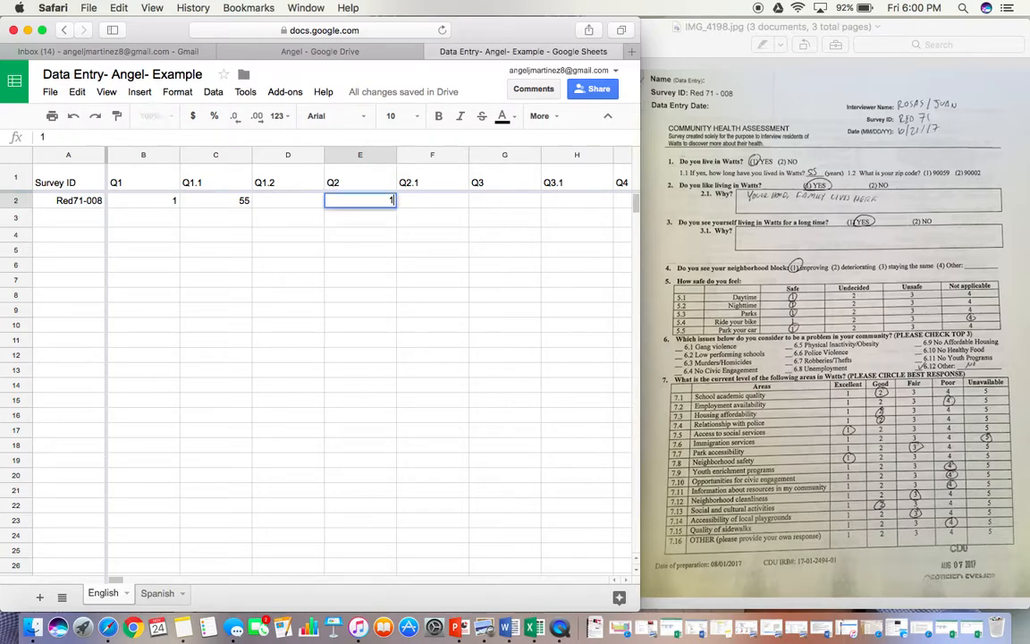
Step: Enter "Your hood, family lives work" as the Q2.1 answer in row 2
click(447, 203)
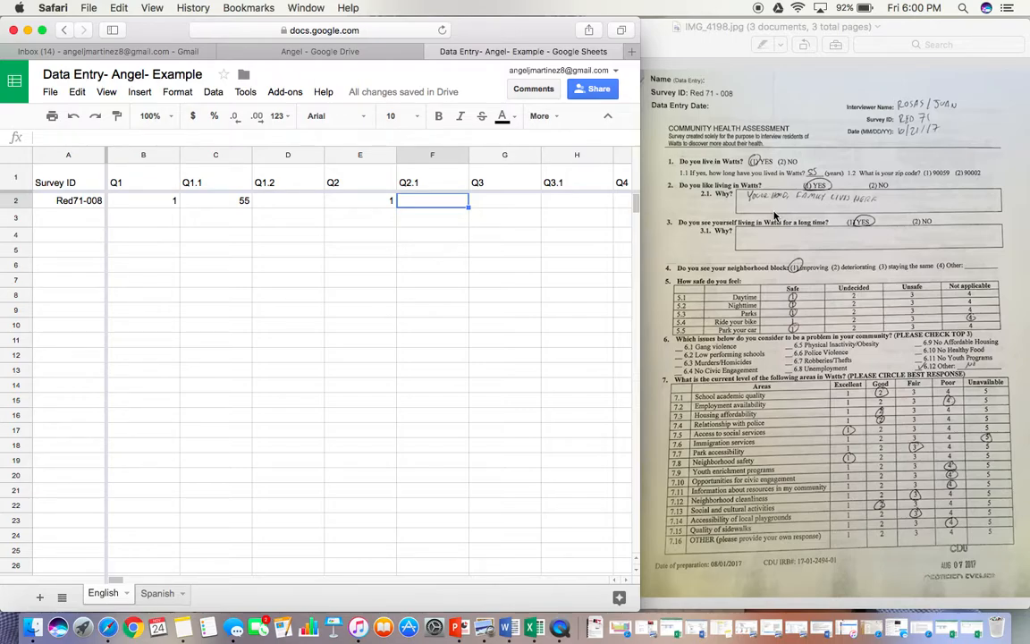
text(Your)
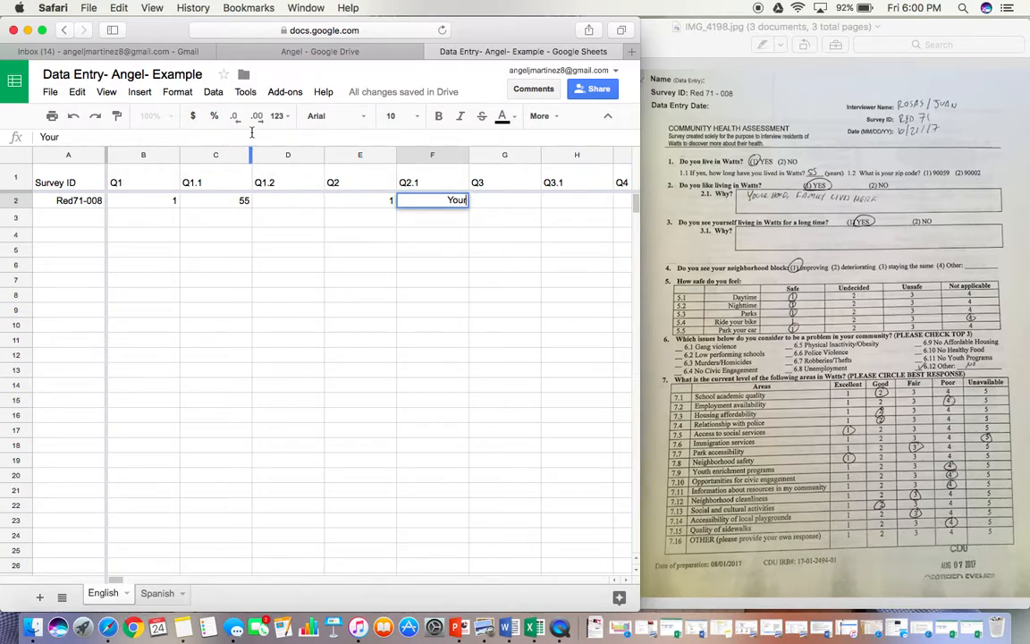
text( hood, family)
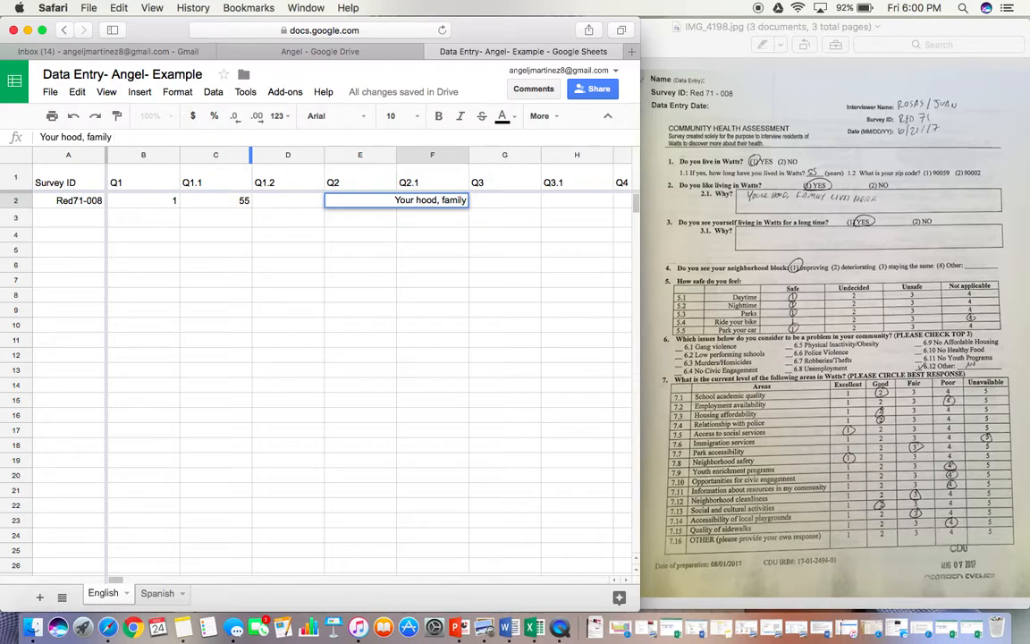
text( lives wokr)
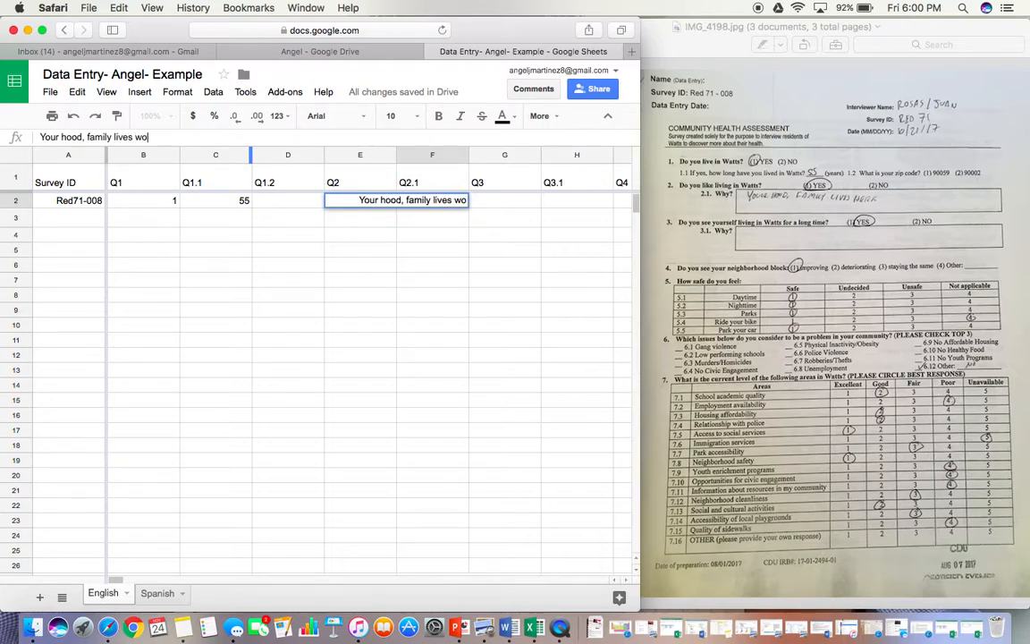
key(BackSpace)
key(BackSpace)
text(rk)
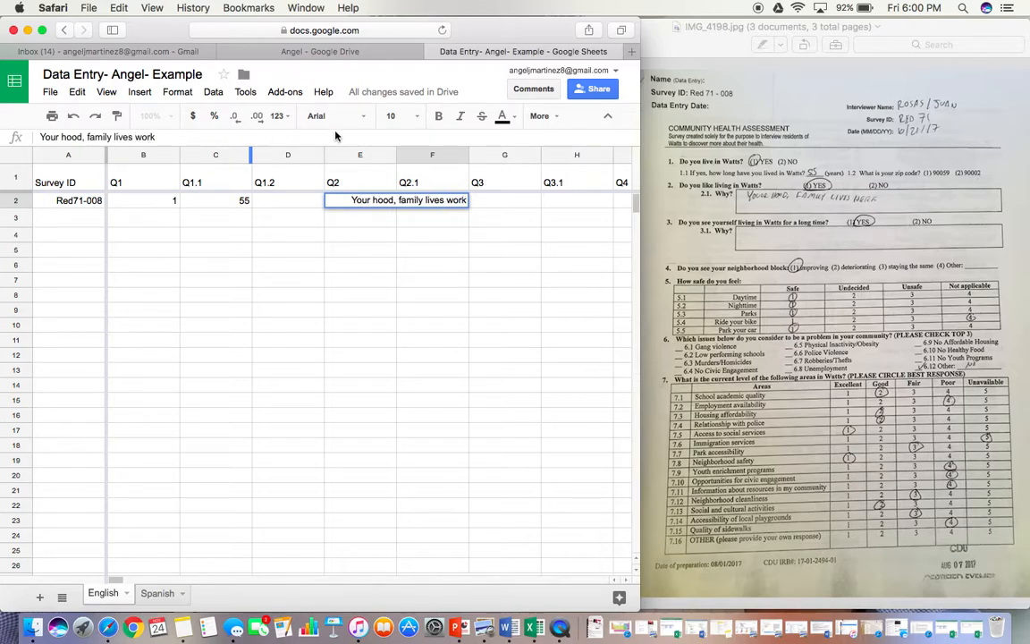
key(Return)
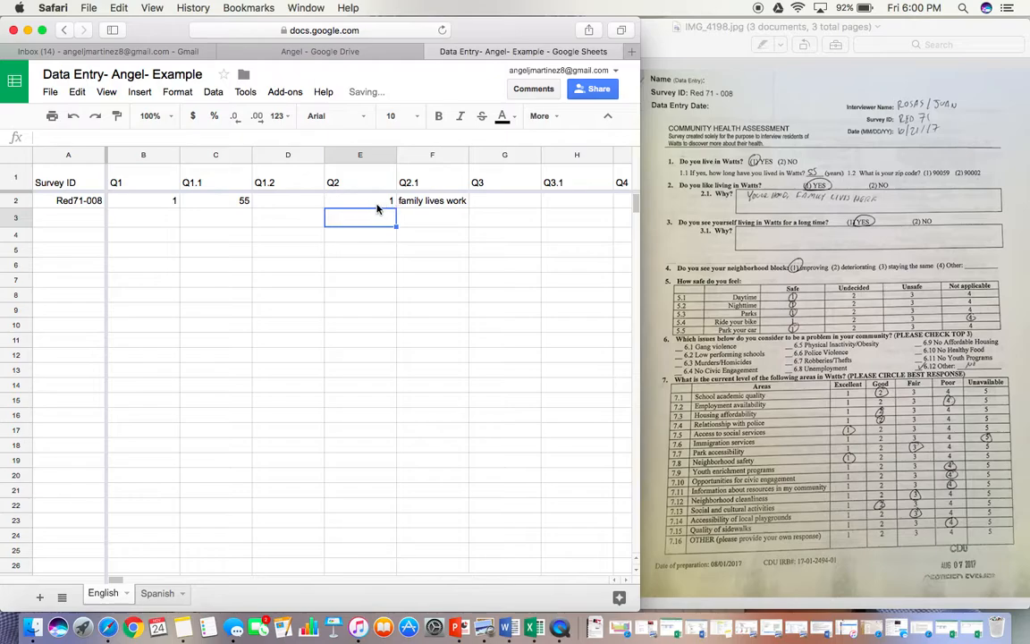
Step: Enter 1 for Q3 in row 2
click(499, 187)
click(491, 201)
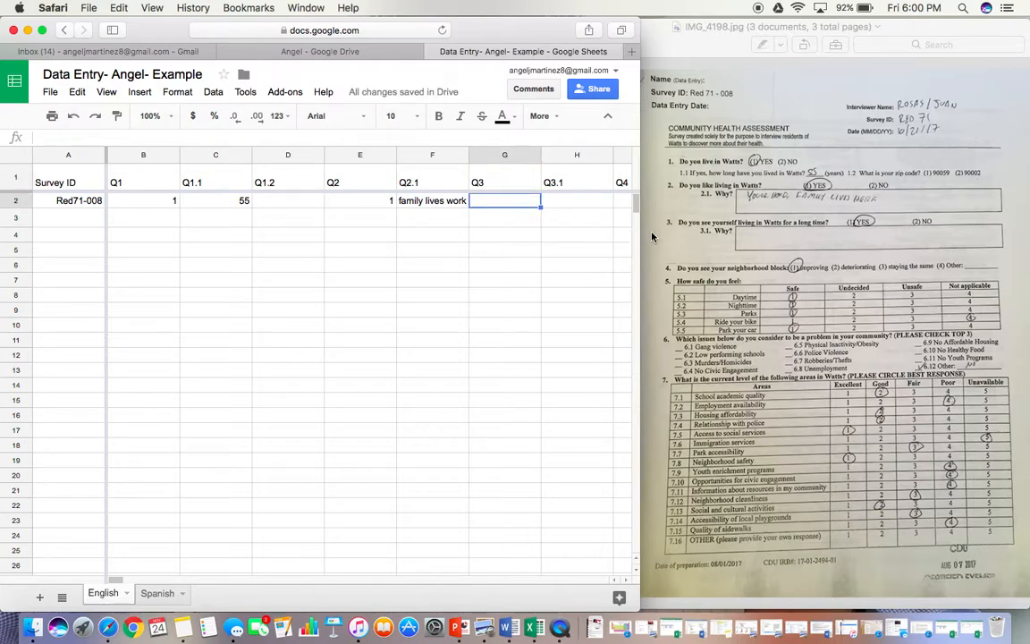
text(1)
scroll(514, 254, right, 10)
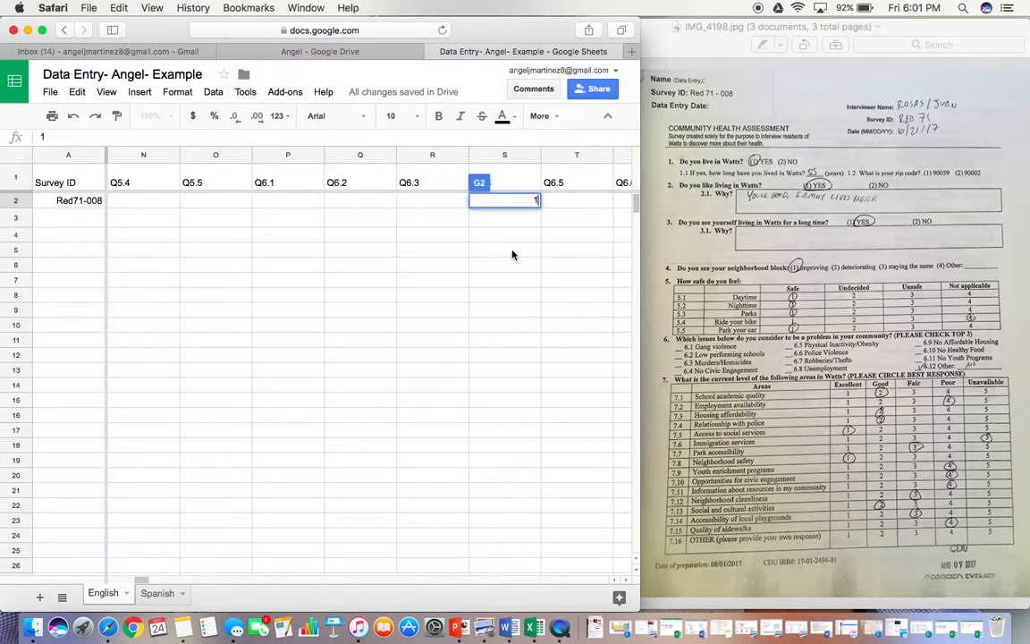
scroll(380, 284, left, 10)
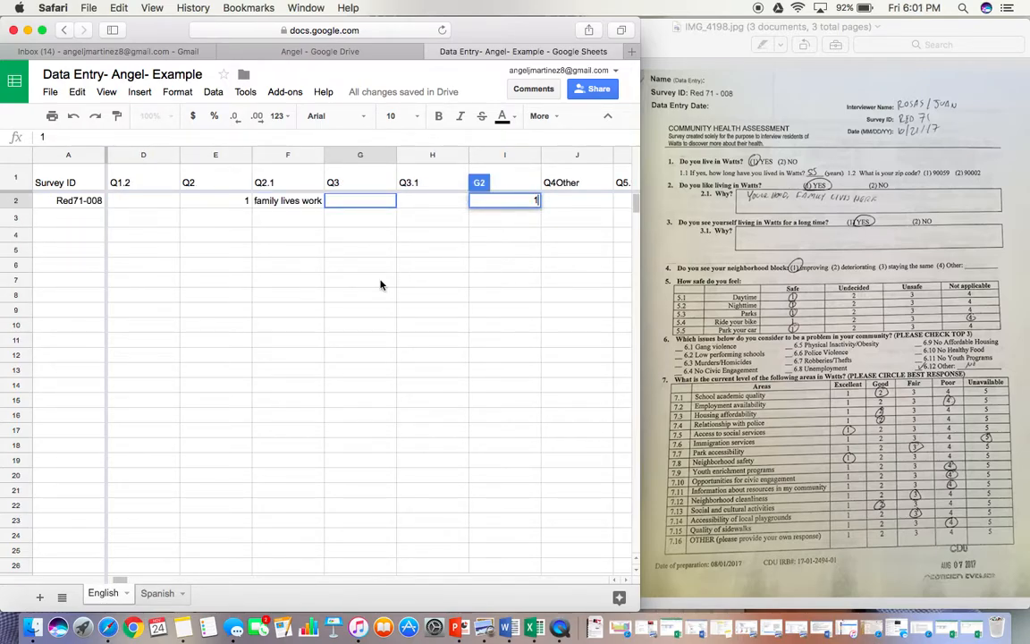
scroll(380, 284, right, 1)
click(413, 266)
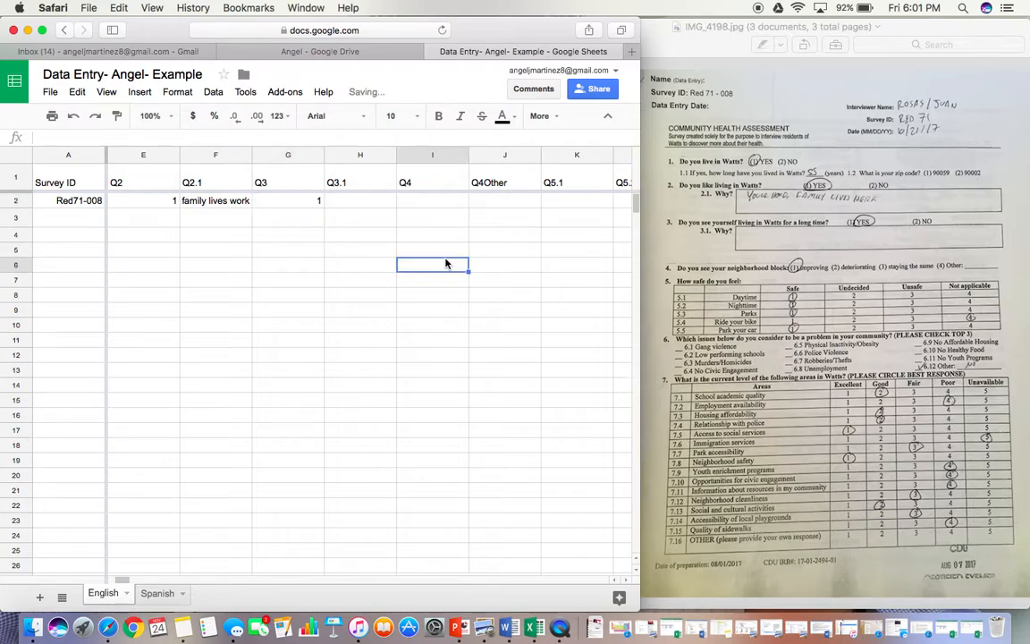
Step: Leave the unanswered Q3.1 cell blank in row 2 and enter 1 for Q4
click(365, 203)
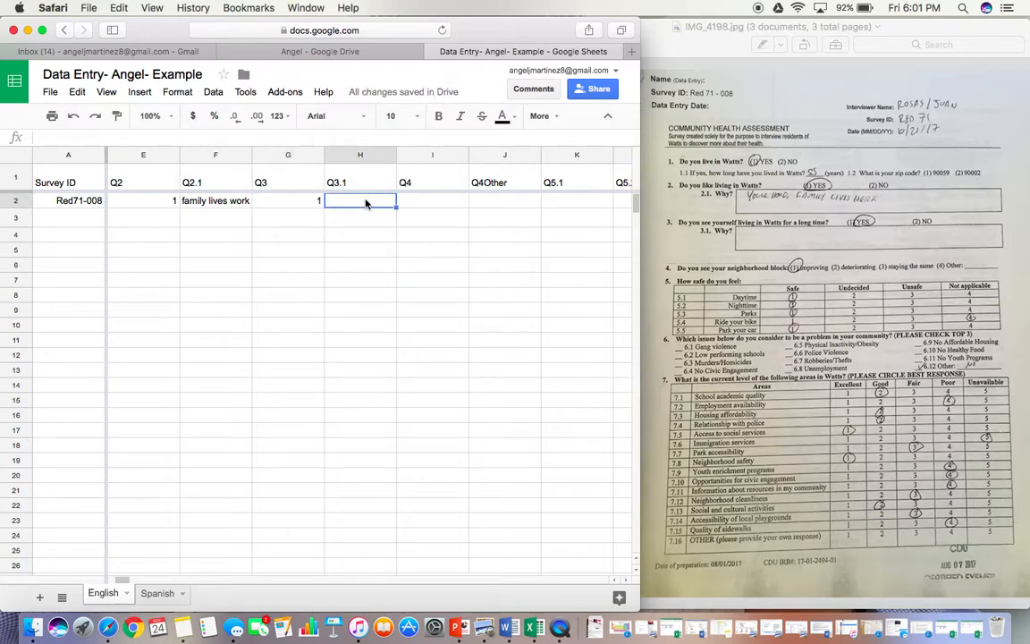
click(420, 202)
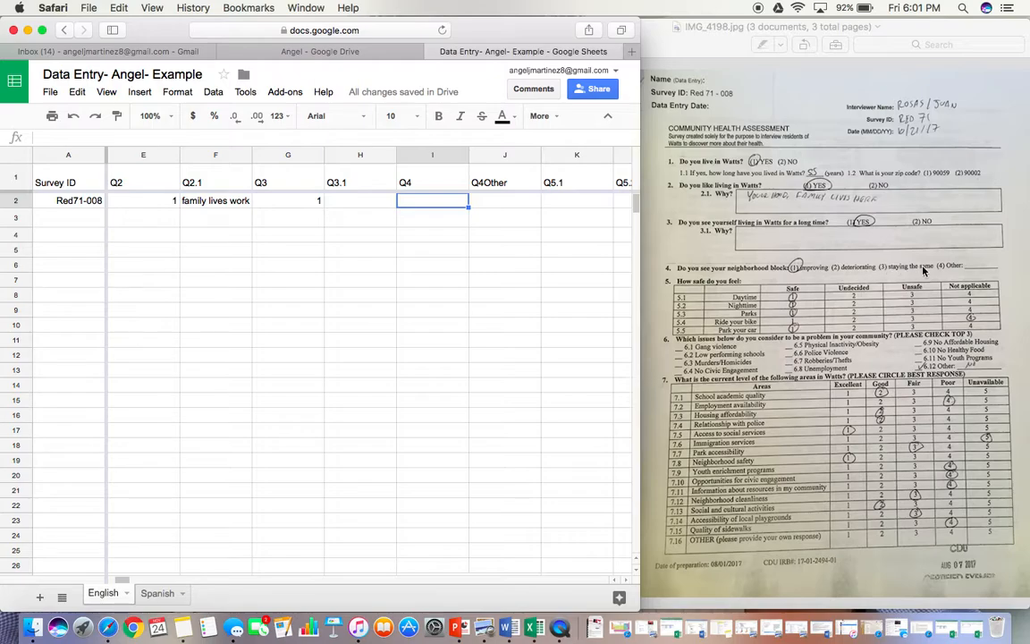
text(1)
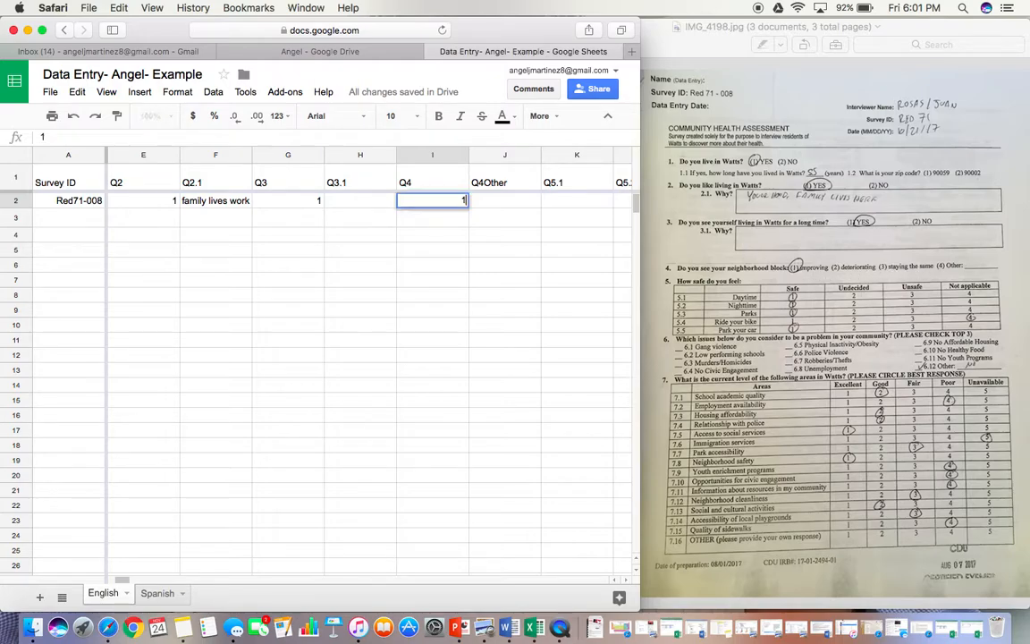
click(507, 203)
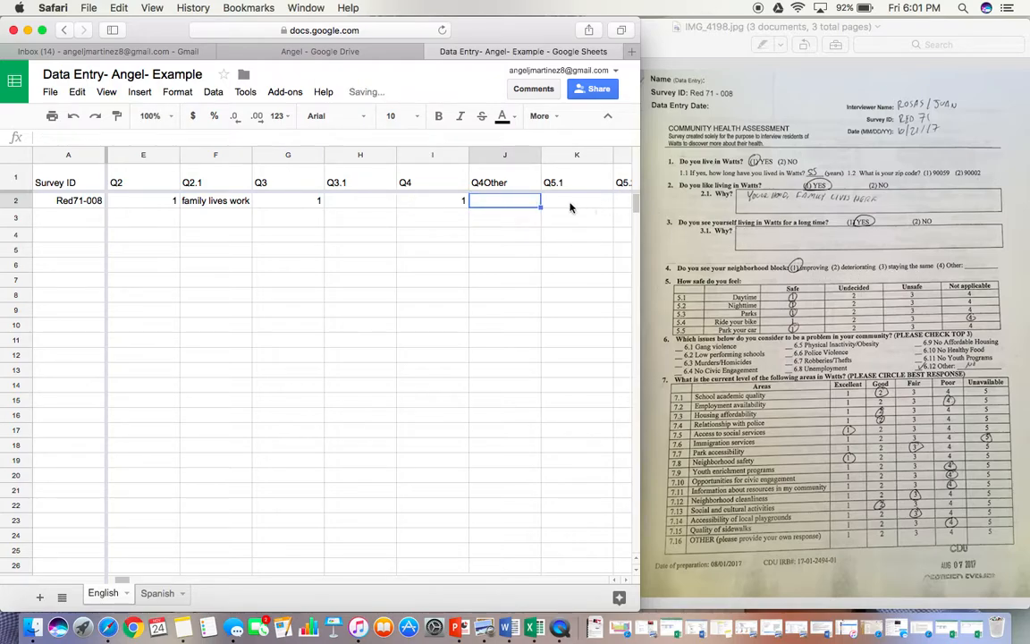
Step: Skip Q4Other and enter the safety ratings in row 2: 1 for Q5.1, Q5.2, Q5.3 and Q5.5, and 4 for Q5.4
scroll(522, 278, right, 3)
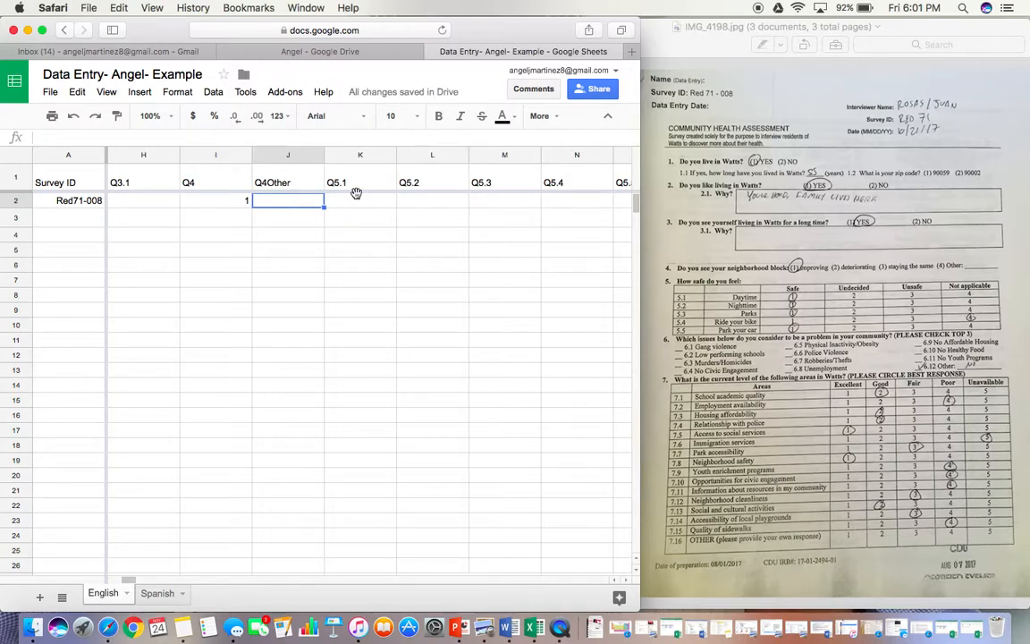
click(349, 205)
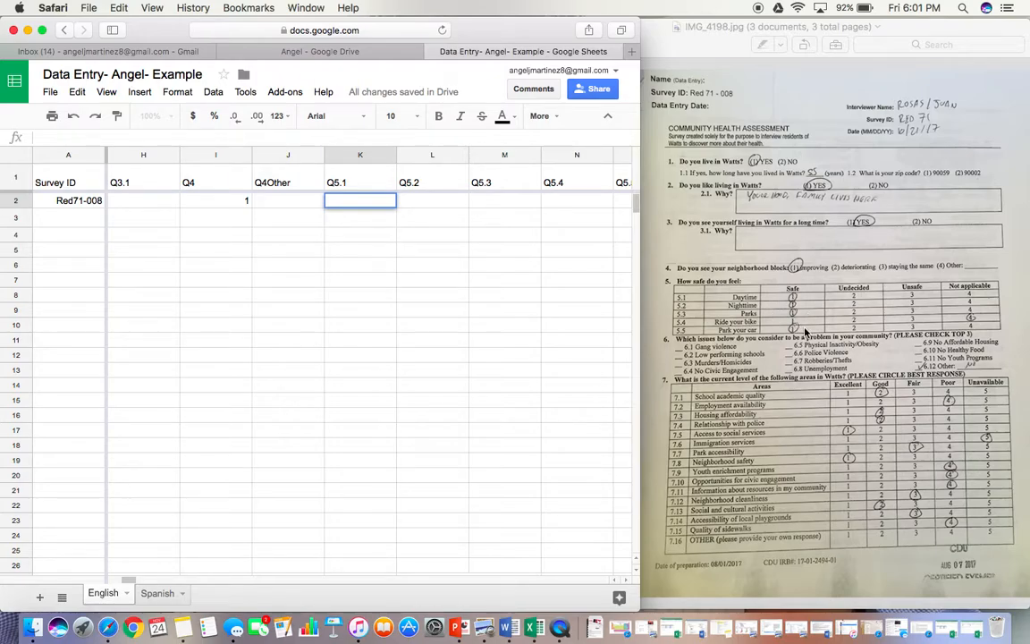
text(1)
key(Tab)
text(1)
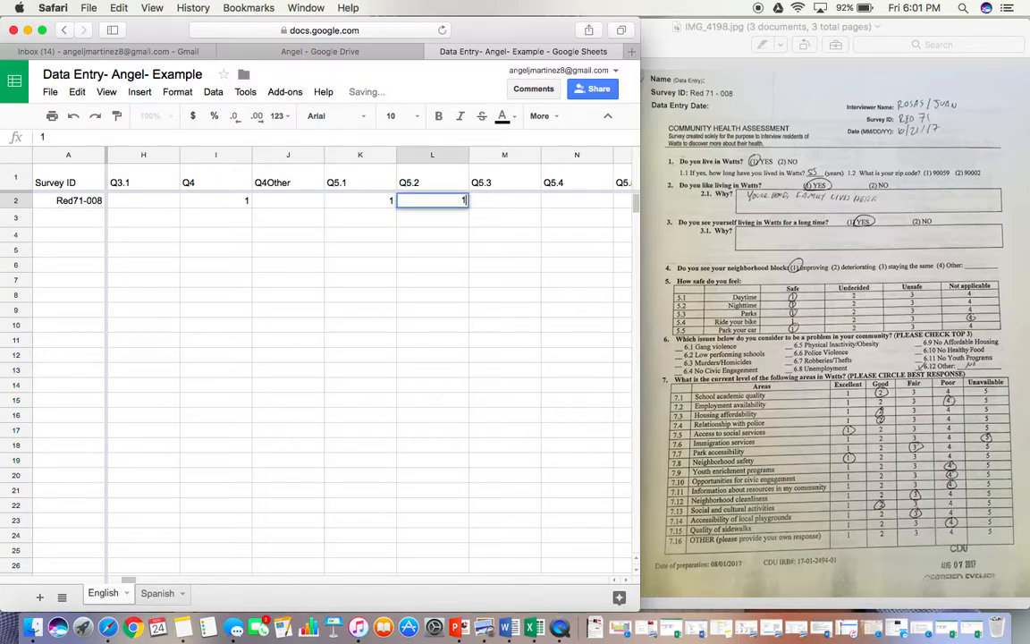
key(Tab)
text(1)
key(Tab)
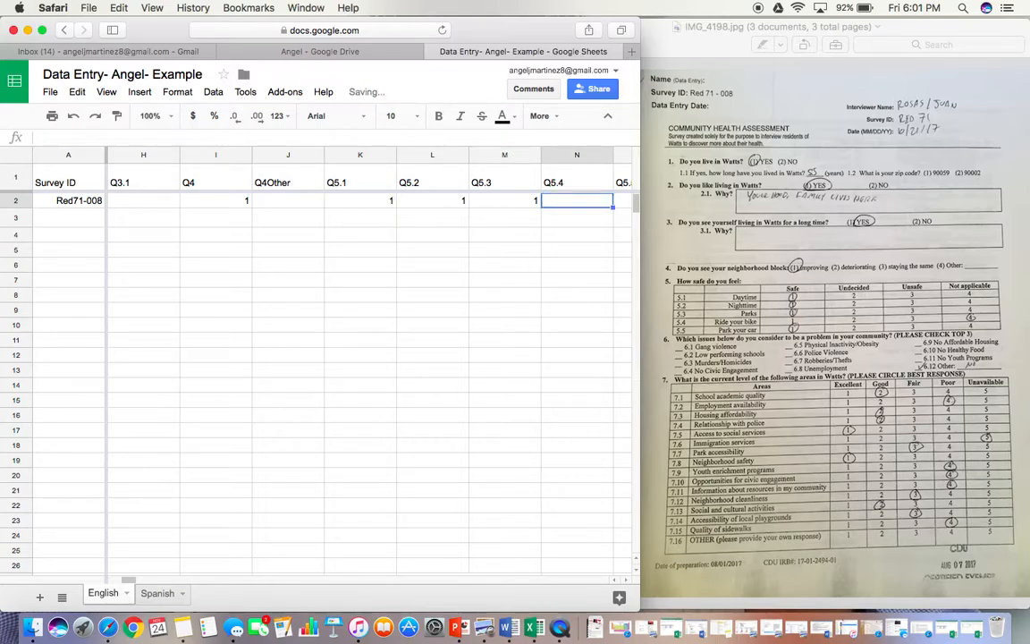
text(4)
key(Tab)
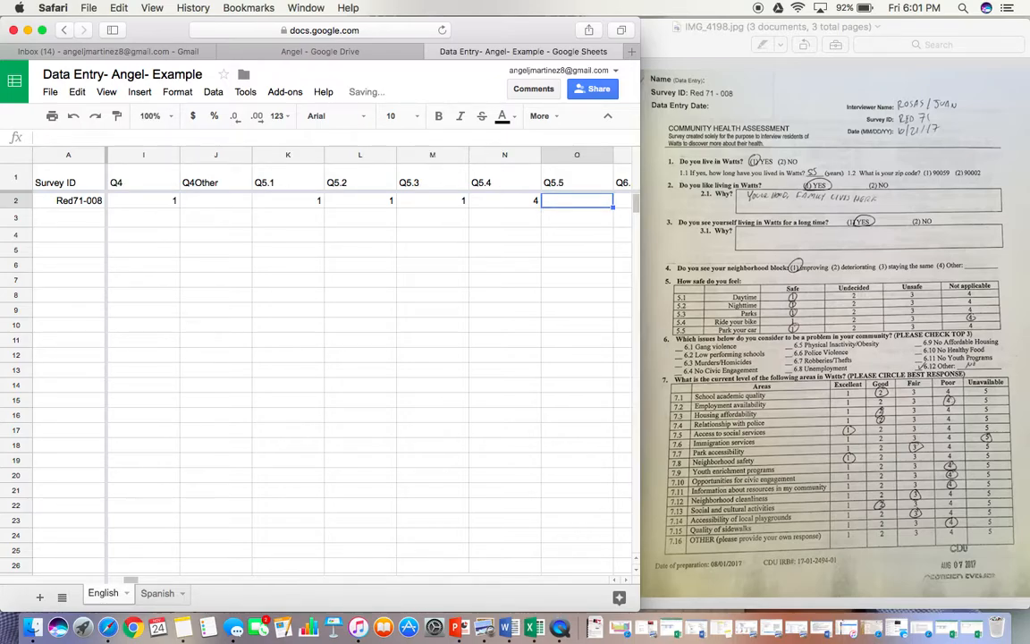
text(1)
key(Tab)
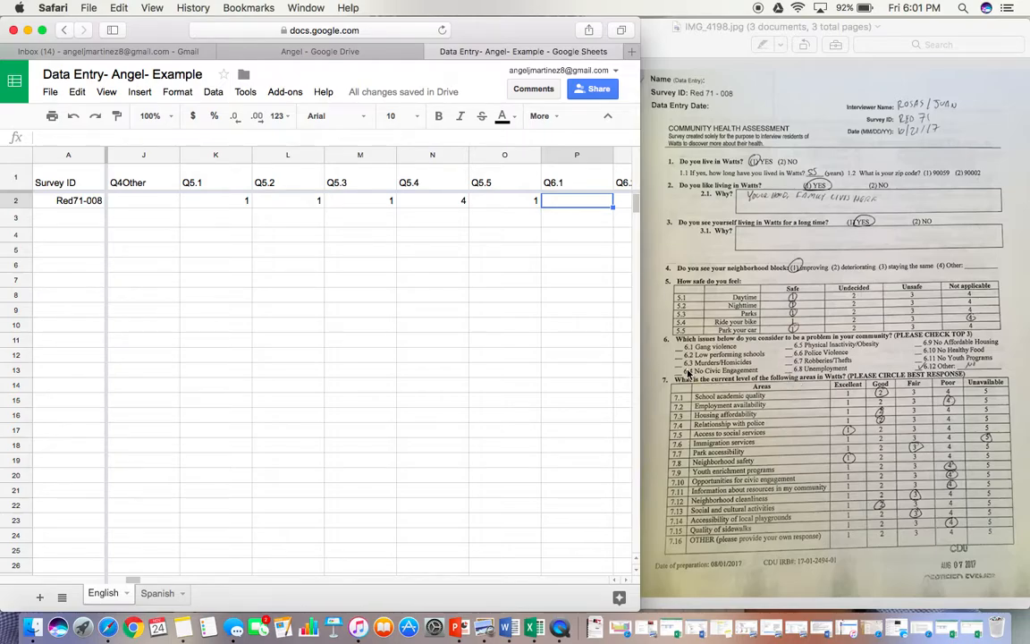
Step: Enter 2 for each unchecked issue from Q6.1 through Q6.11 in row 2
text(2)
key(Tab)
text(2)
key(Tab)
text(2)
key(Tab)
text(2)
key(Tab)
text(2)
key(Tab)
text(2)
key(Tab)
text(2)
key(Tab)
text(2)
key(Tab)
text(2)
key(Tab)
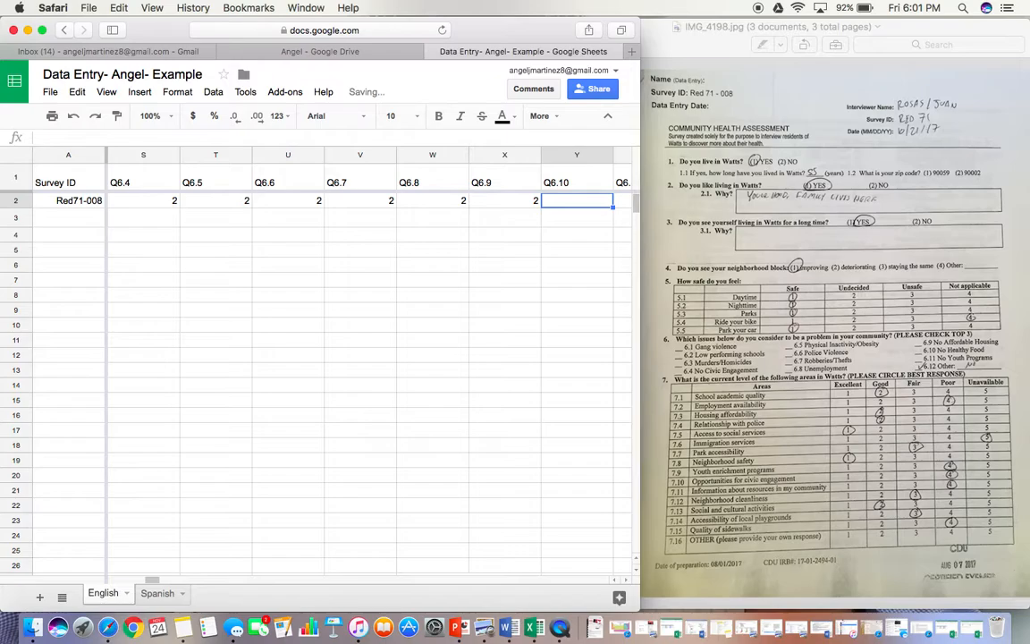
text(2)
key(Tab)
text(2)
key(Tab)
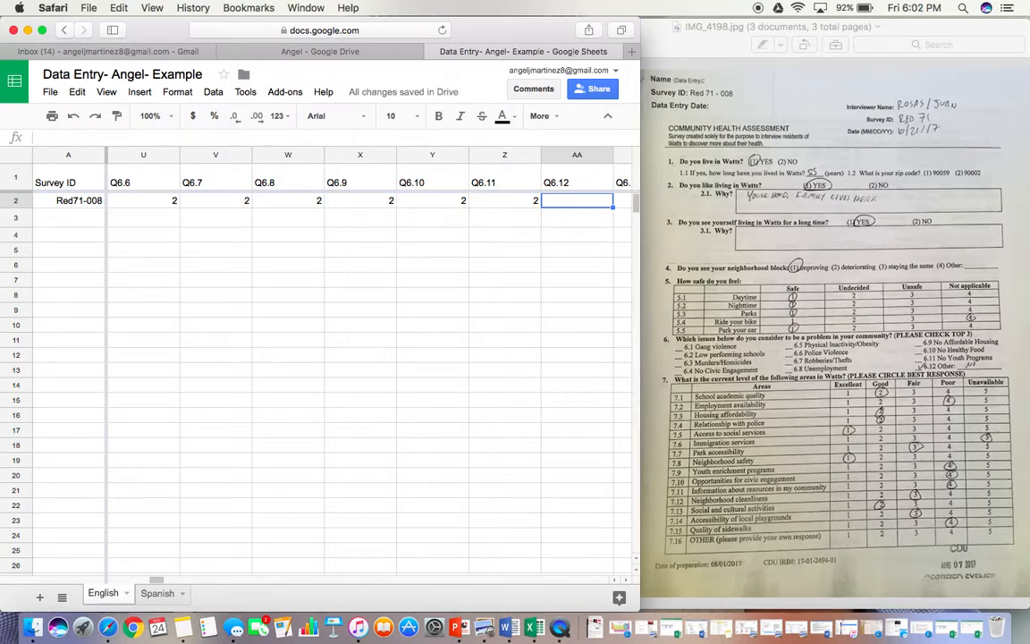
Step: Enter 1 for the checked Q6.12 and NA for Q6.12OTHER in row 2
text(1)
key(Tab)
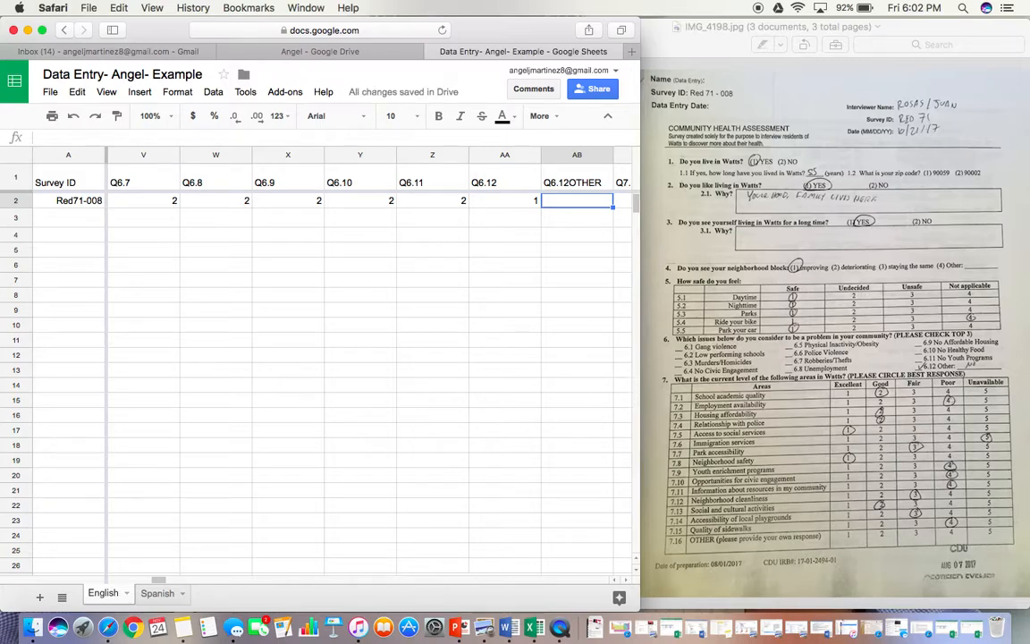
text(NA)
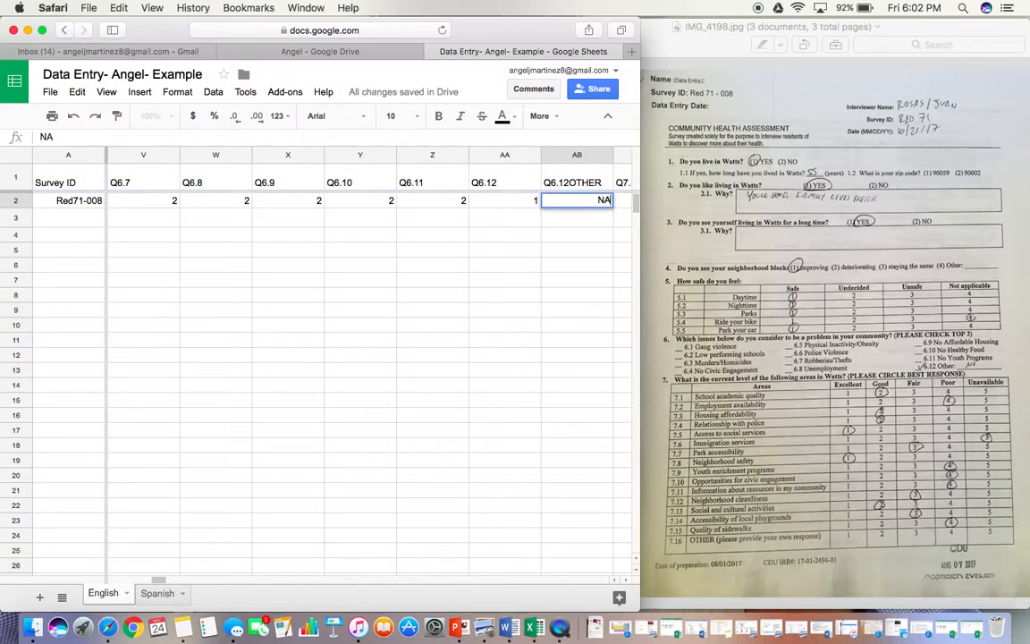
key(Tab)
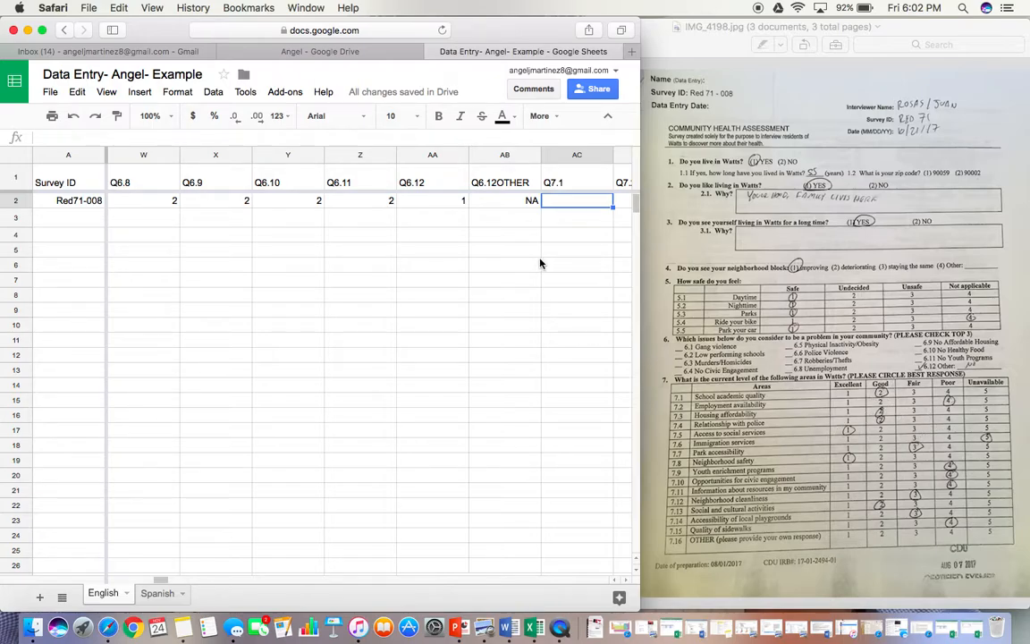
Step: Enter 2 for Q7.1 and 4 for Q7.2 in row 2, and bring up the scanned survey's last page
text(2)
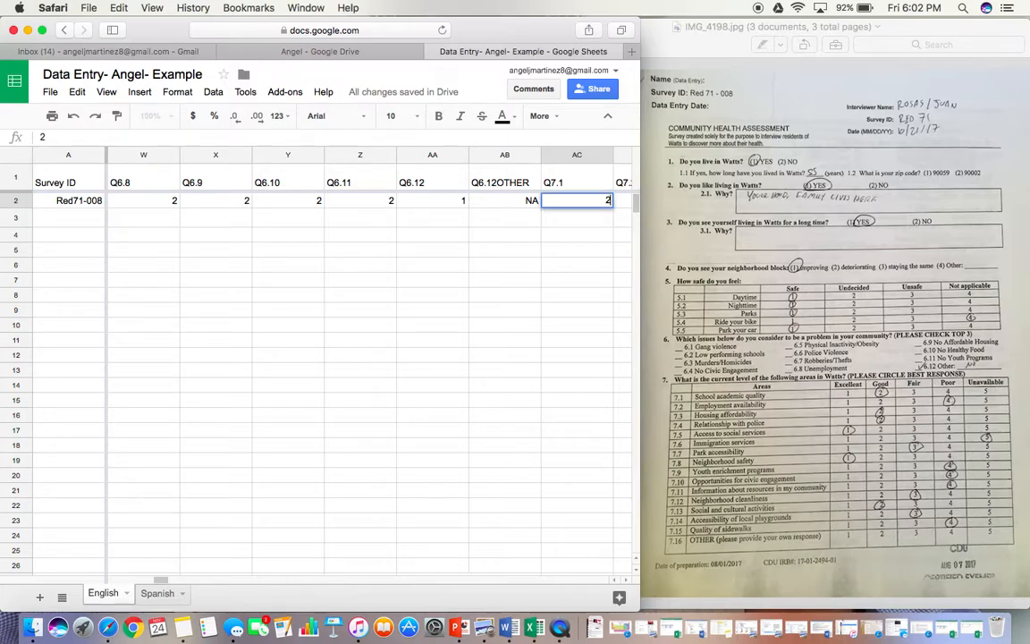
key(Tab)
text(4)
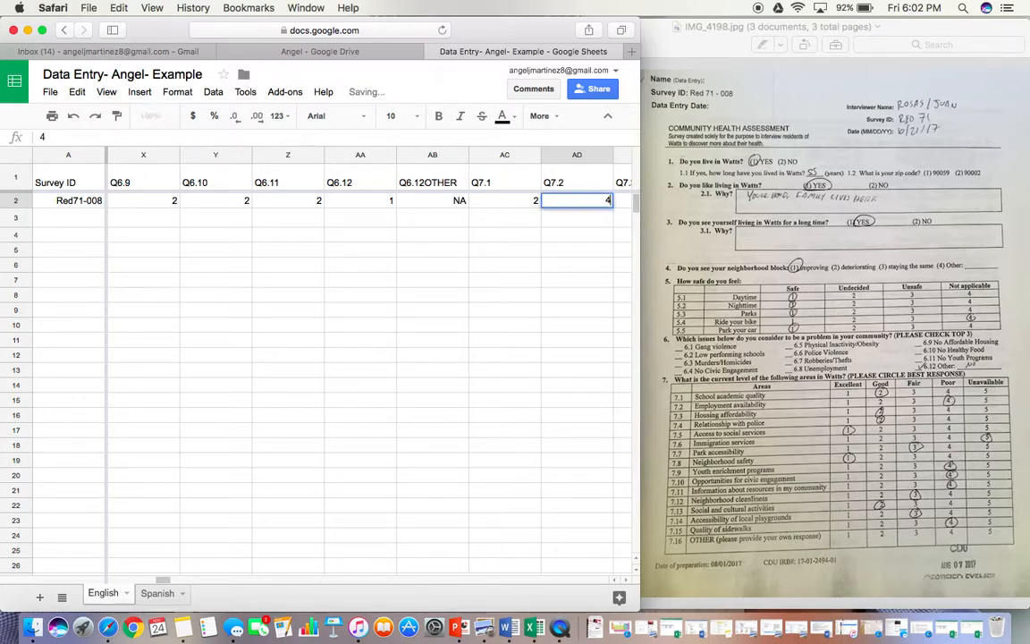
scroll(765, 418, down, 15)
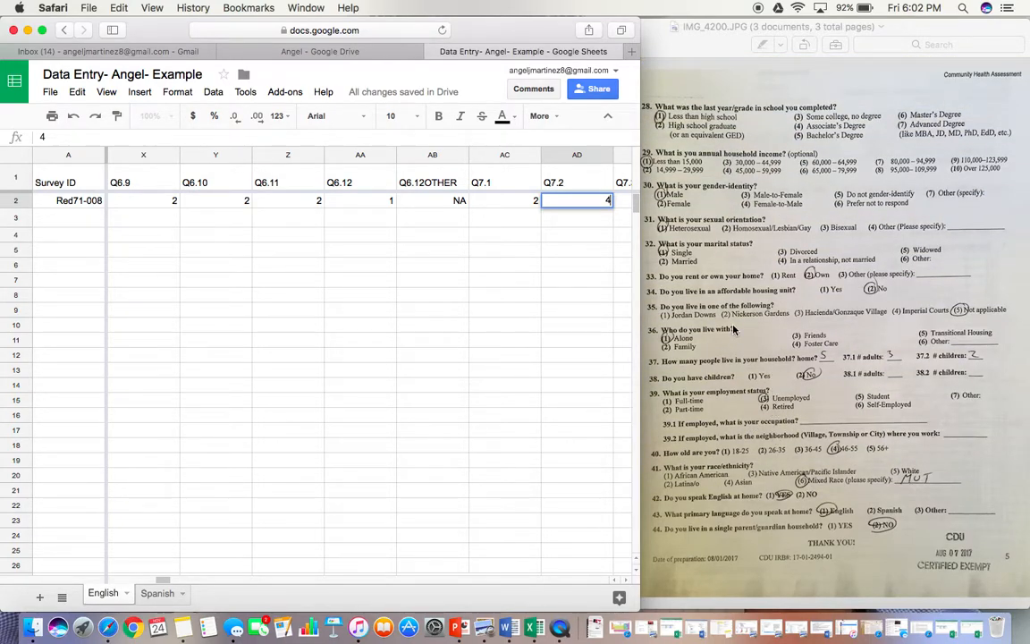
scroll(508, 336, right, 3)
click(501, 310)
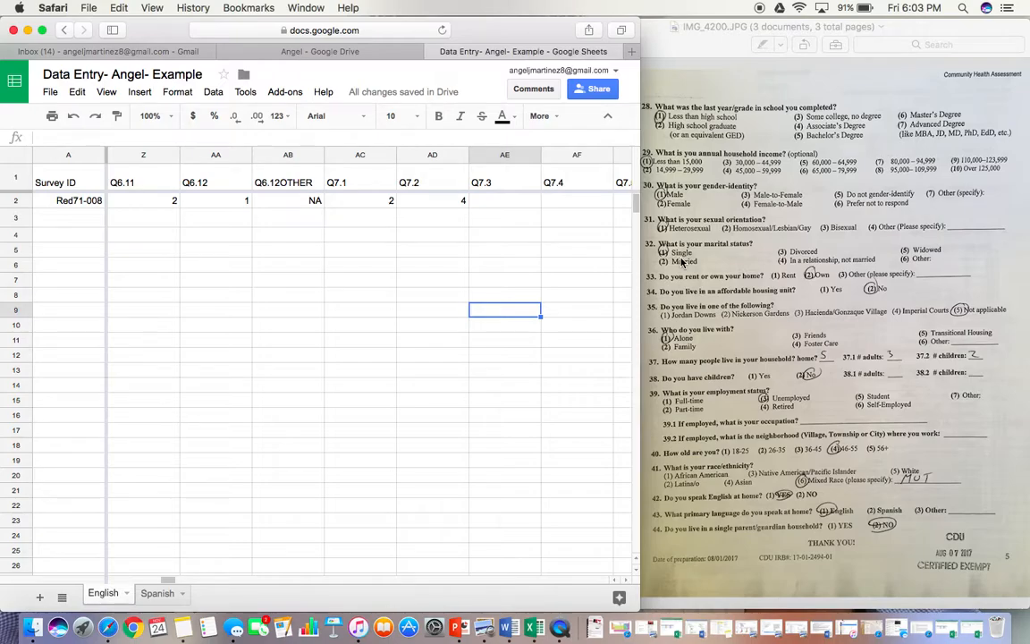
Step: Examine the survey code book's rules for Q28 through Q36, including the separate Spanish and English codes for Q32 and Q36
click(356, 51)
double_click(277, 234)
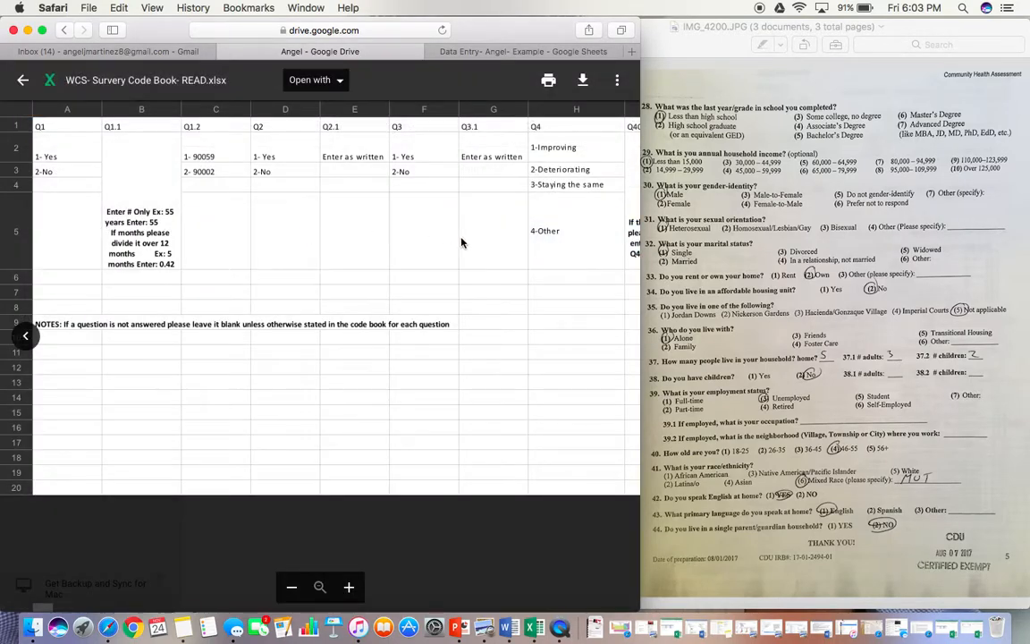
scroll(462, 242, right, 15)
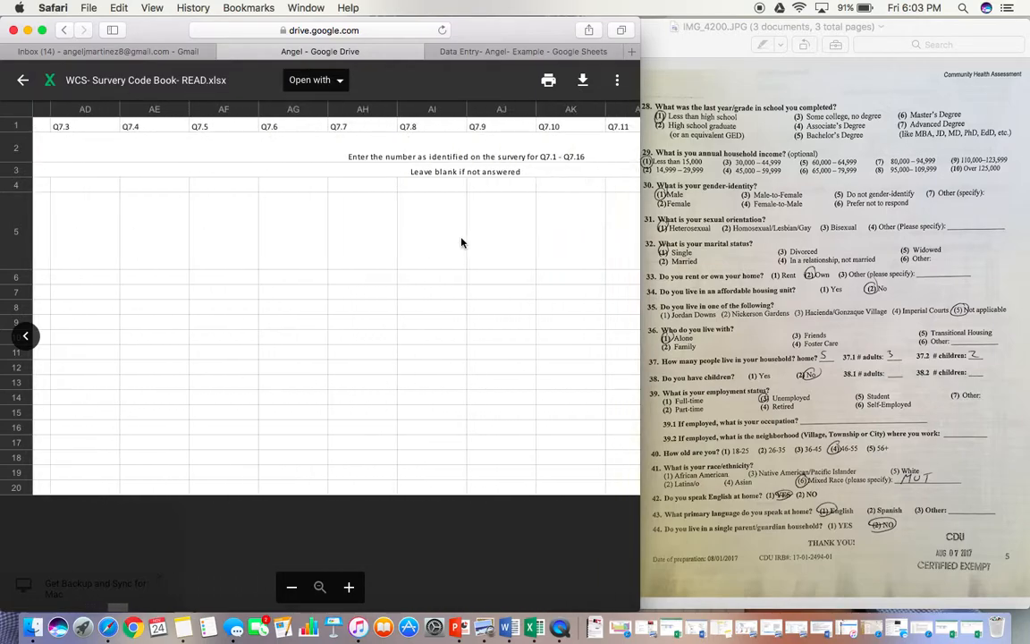
scroll(462, 242, right, 20)
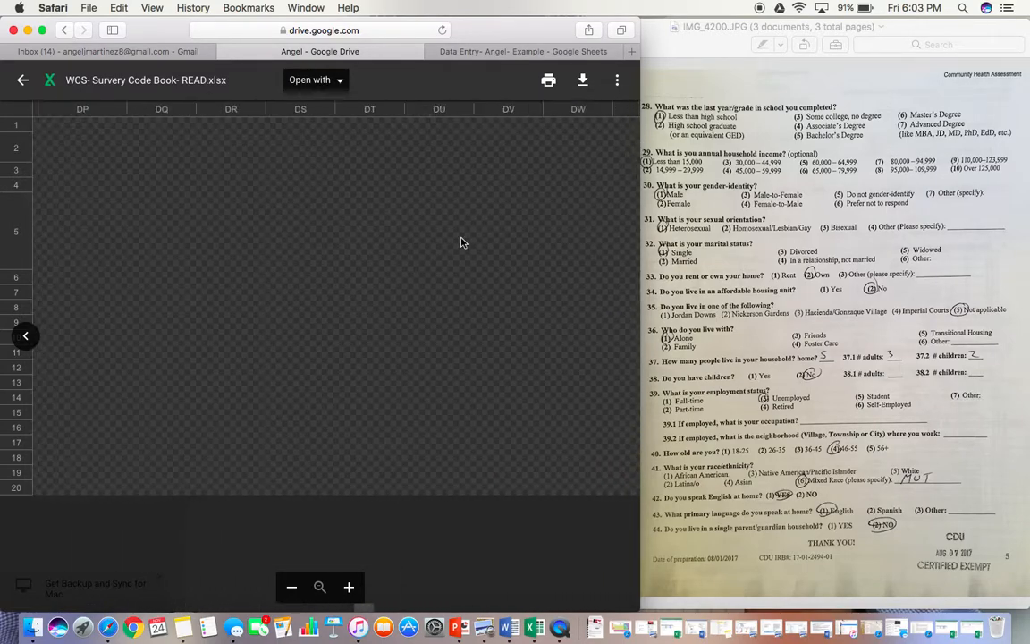
scroll(462, 242, right, 10)
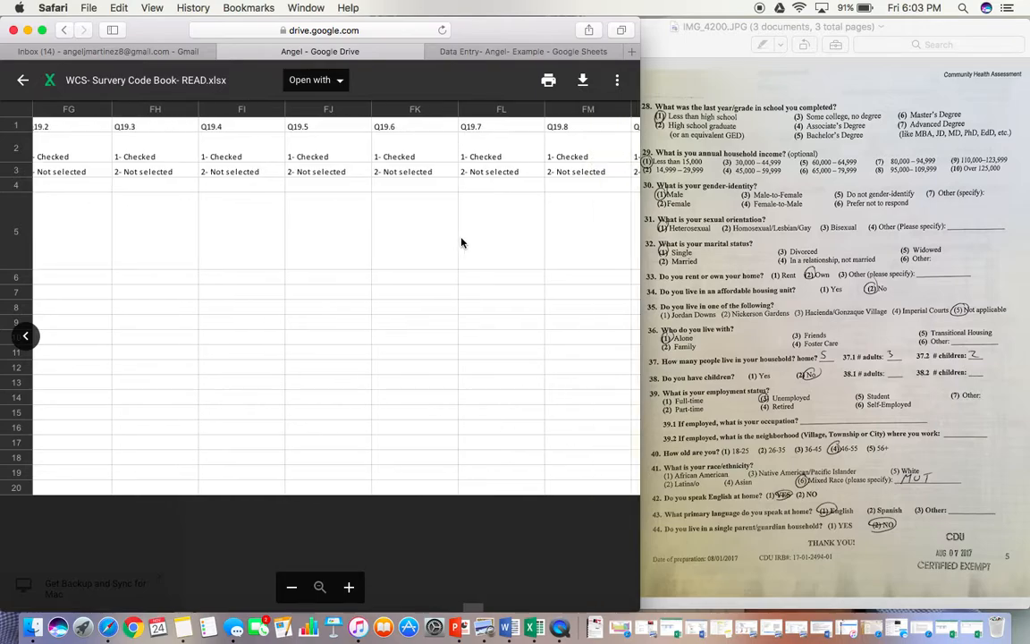
scroll(461, 242, right, 10)
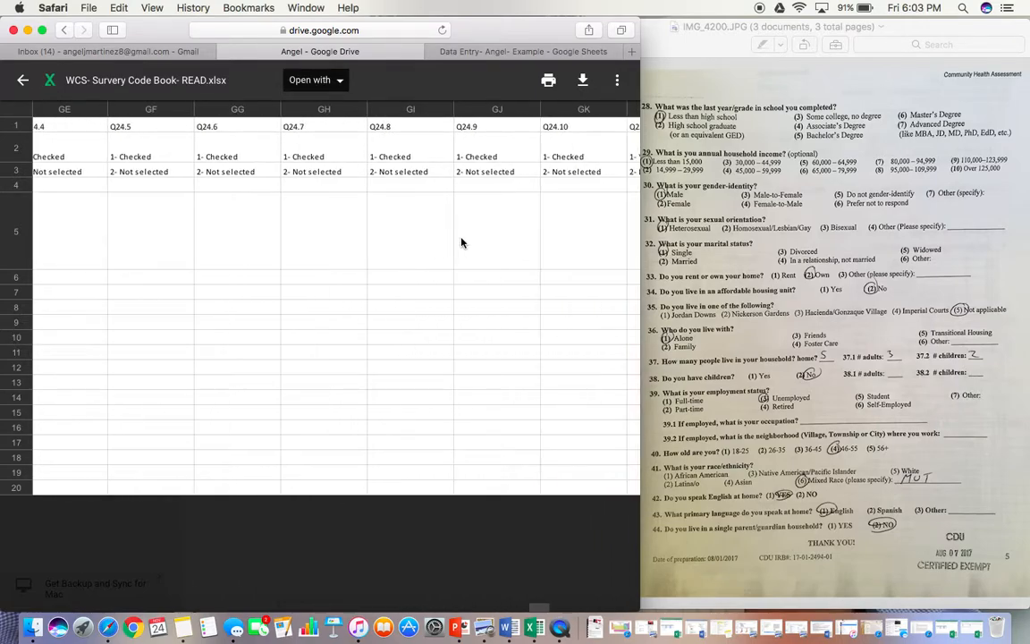
scroll(462, 242, right, 10)
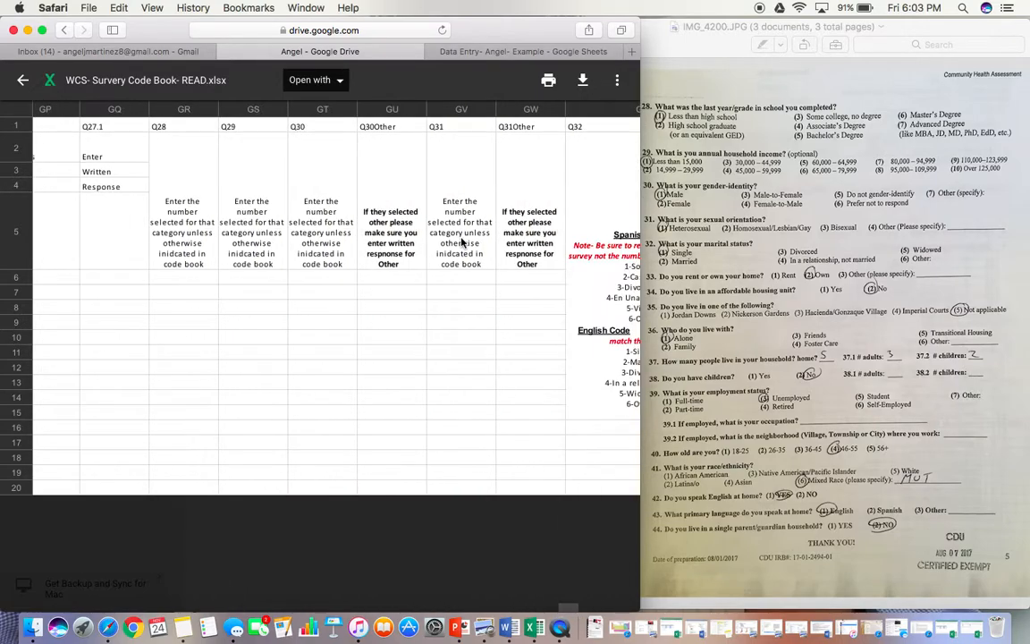
scroll(461, 242, right, 5)
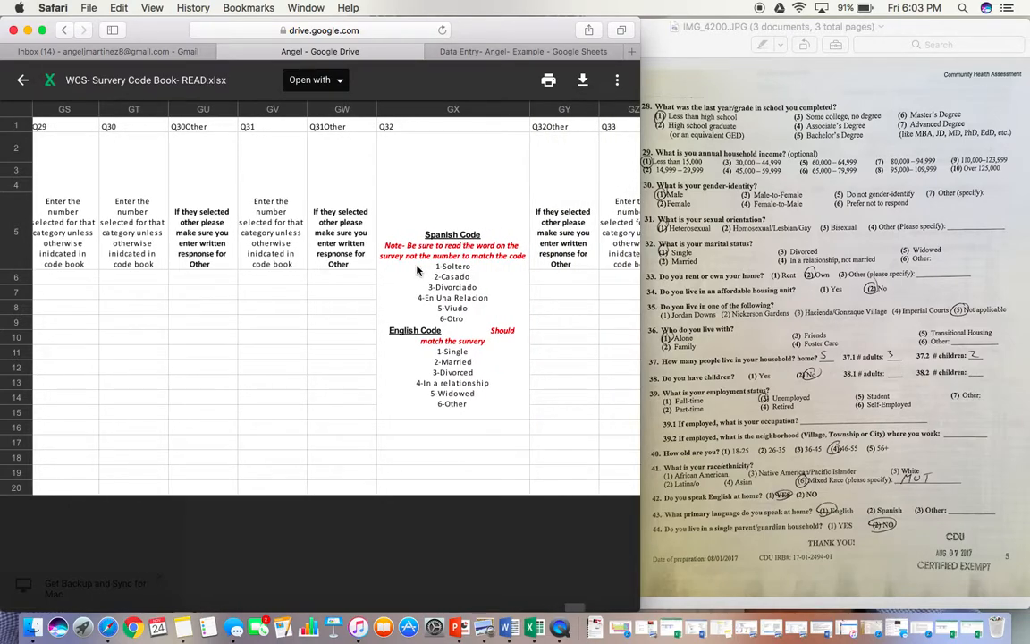
scroll(416, 270, right, 2)
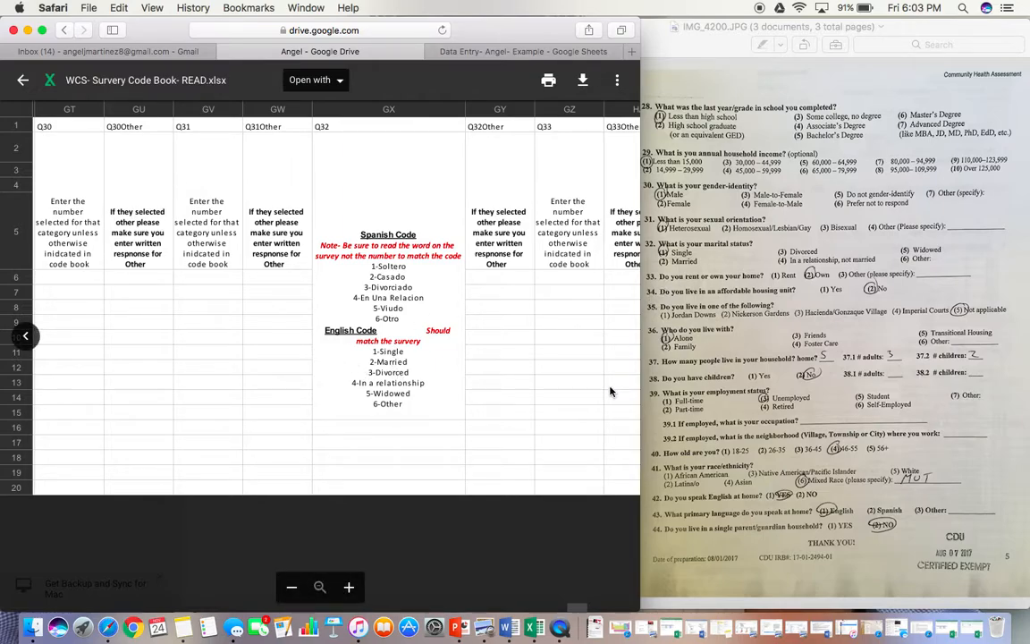
scroll(551, 391, right, 5)
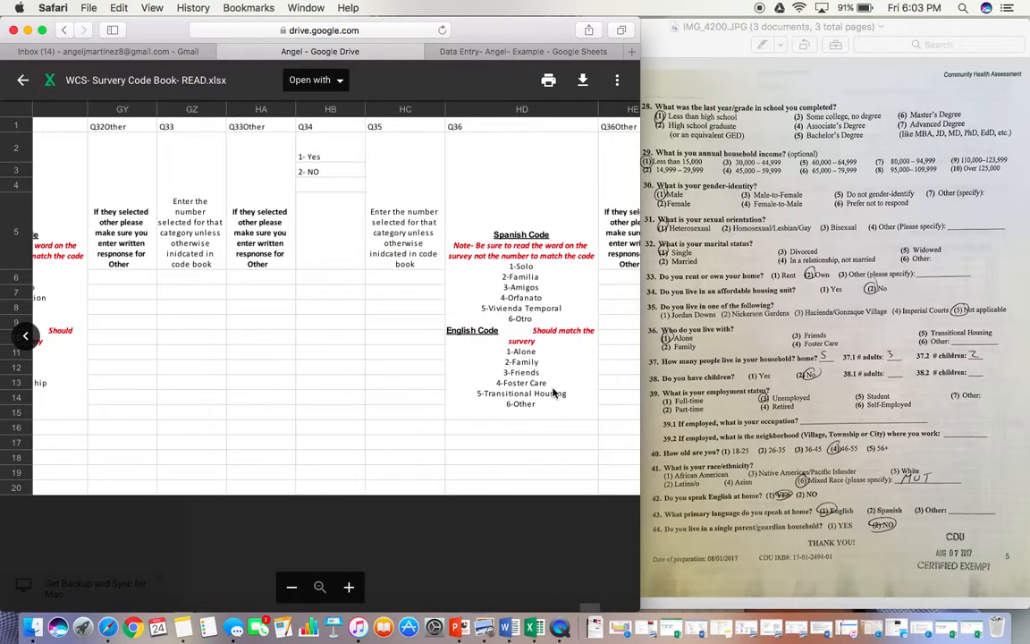
scroll(501, 327, right, 3)
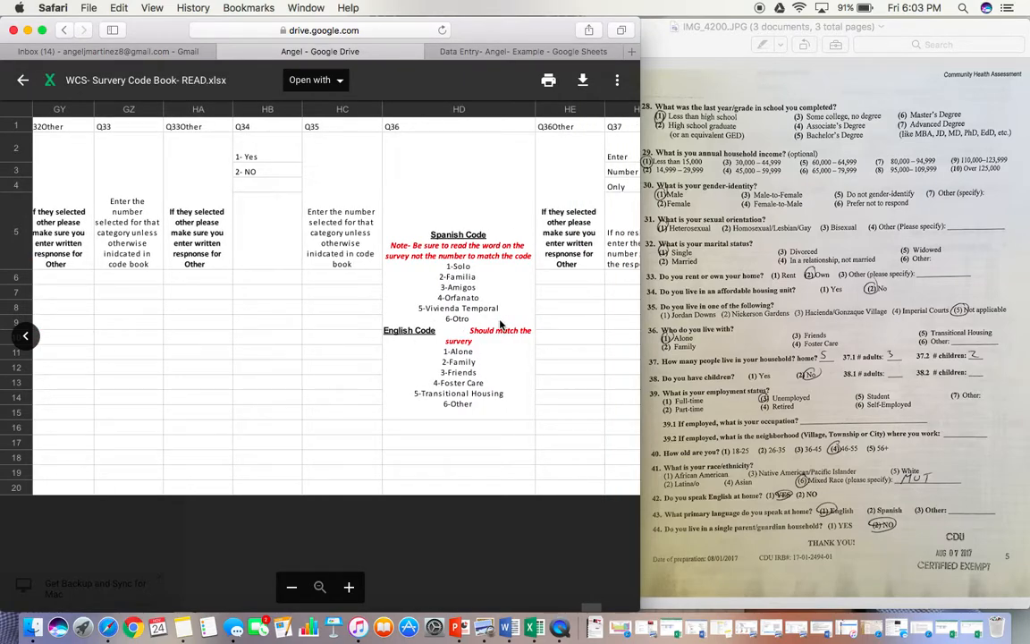
Step: Return to the data entry spreadsheet, look over its question columns from the start, and bring back the scanned survey's first page
click(503, 56)
scroll(383, 335, left, 5)
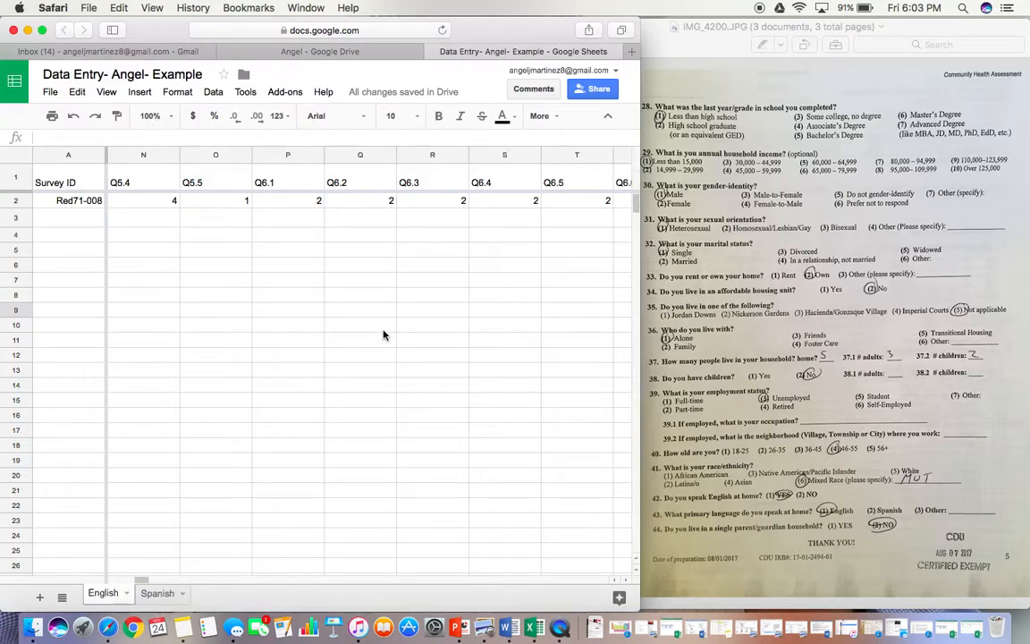
scroll(384, 335, left, 5)
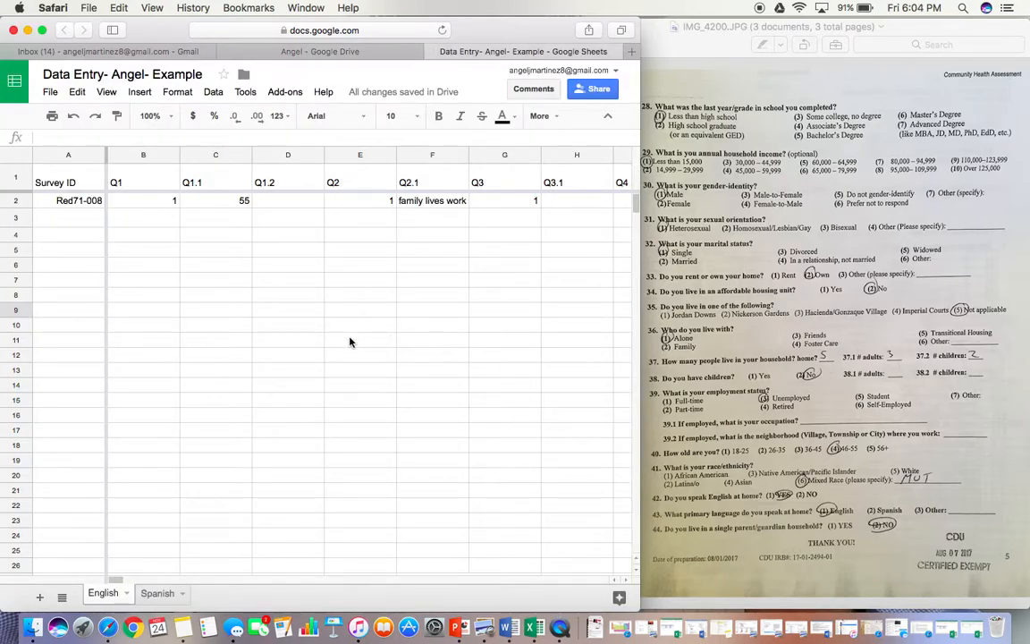
scroll(349, 341, right, 10)
scroll(350, 342, right, 4)
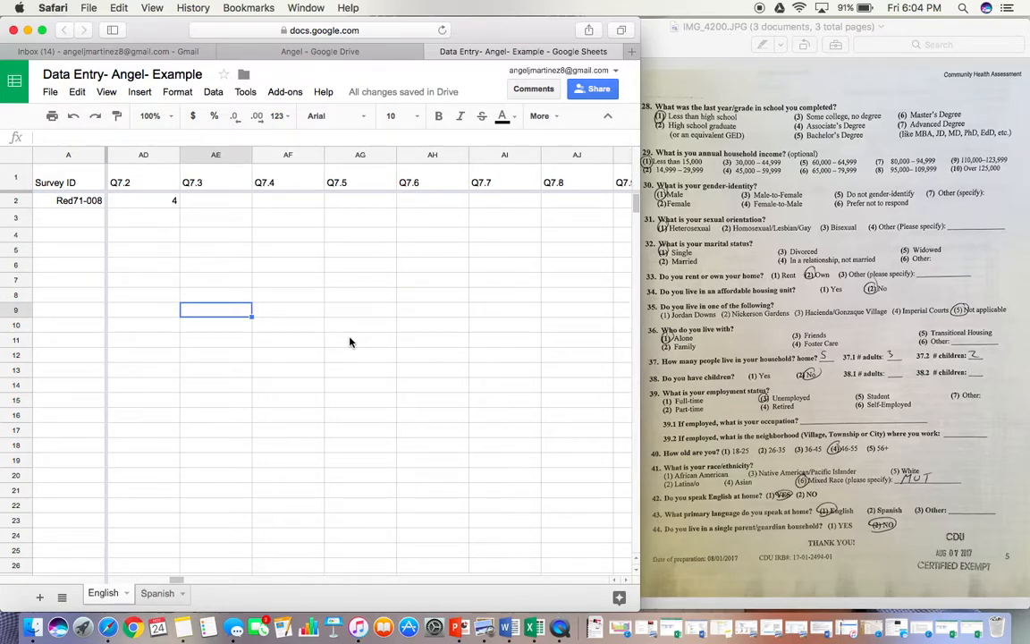
scroll(349, 341, right, 8)
scroll(349, 342, left, 3)
scroll(350, 342, left, 15)
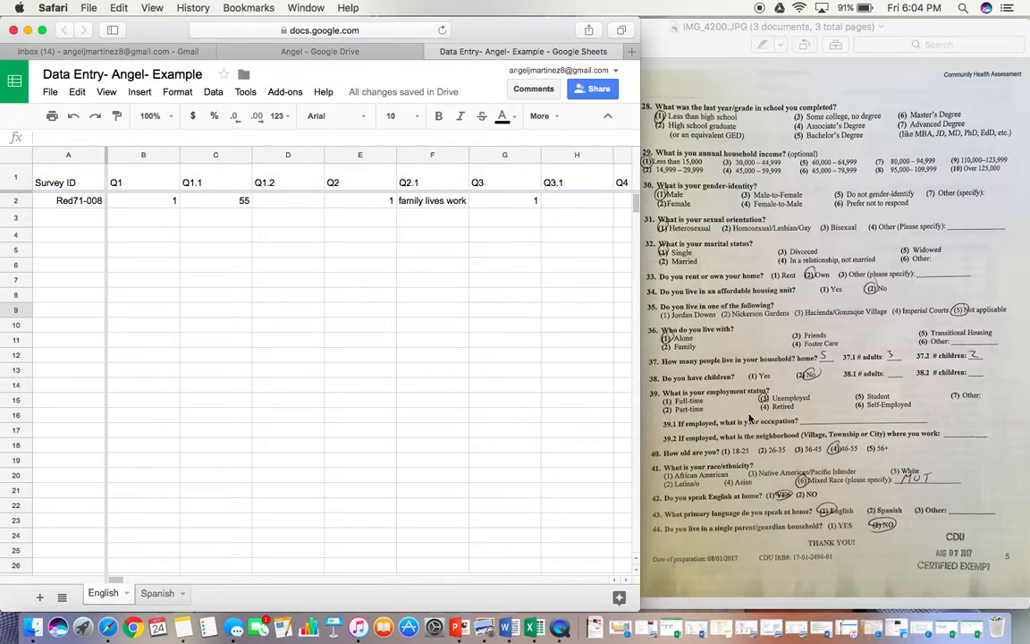
scroll(832, 388, up, 10)
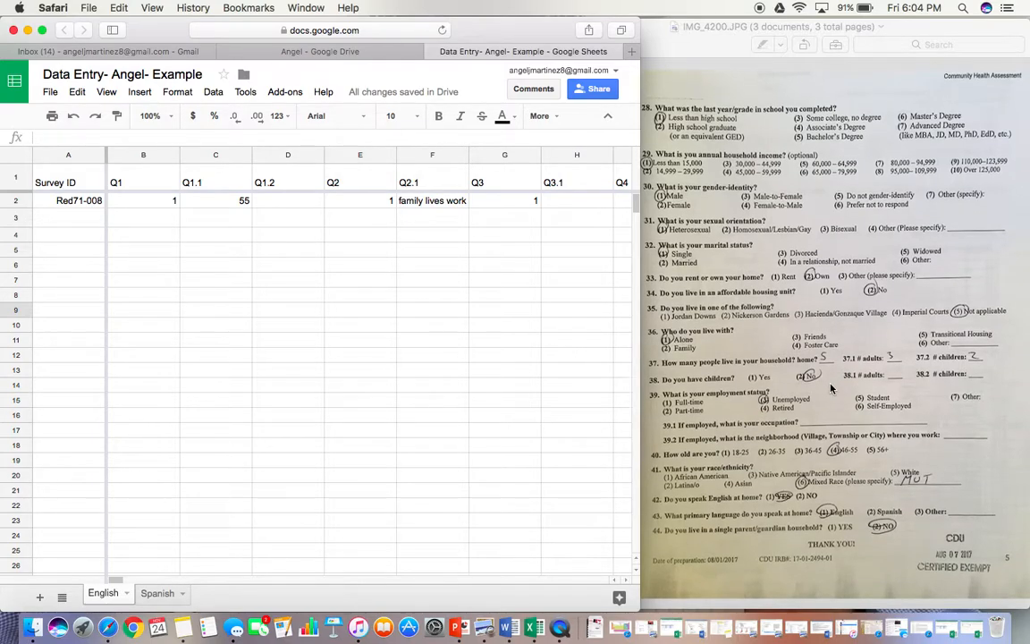
scroll(831, 388, up, 4)
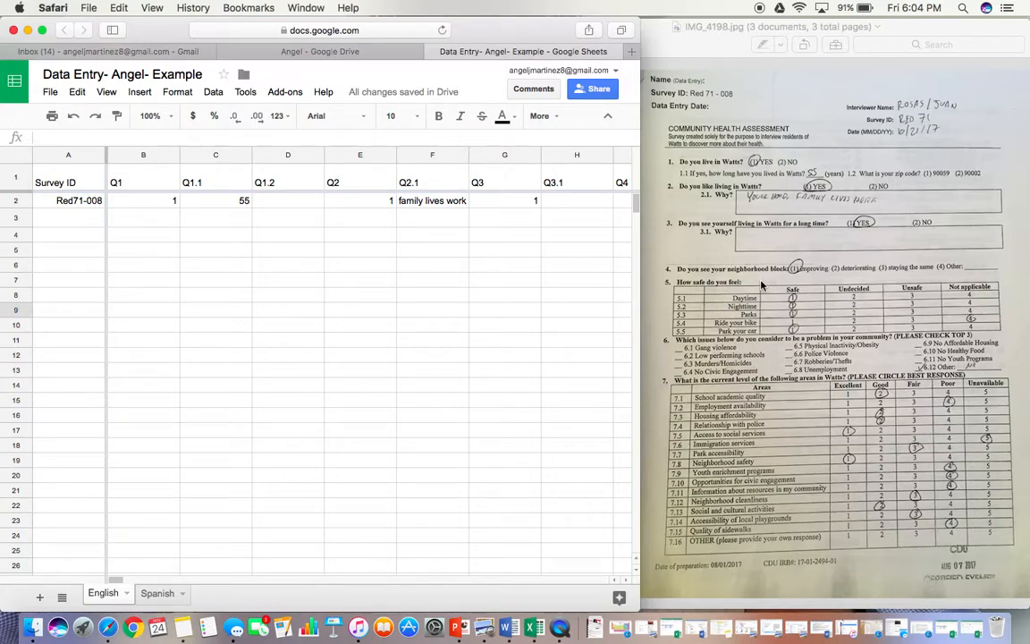
Step: Duplicate the Spanish sheet and select the Q2.1 cell in row 2 of the copy
click(158, 594)
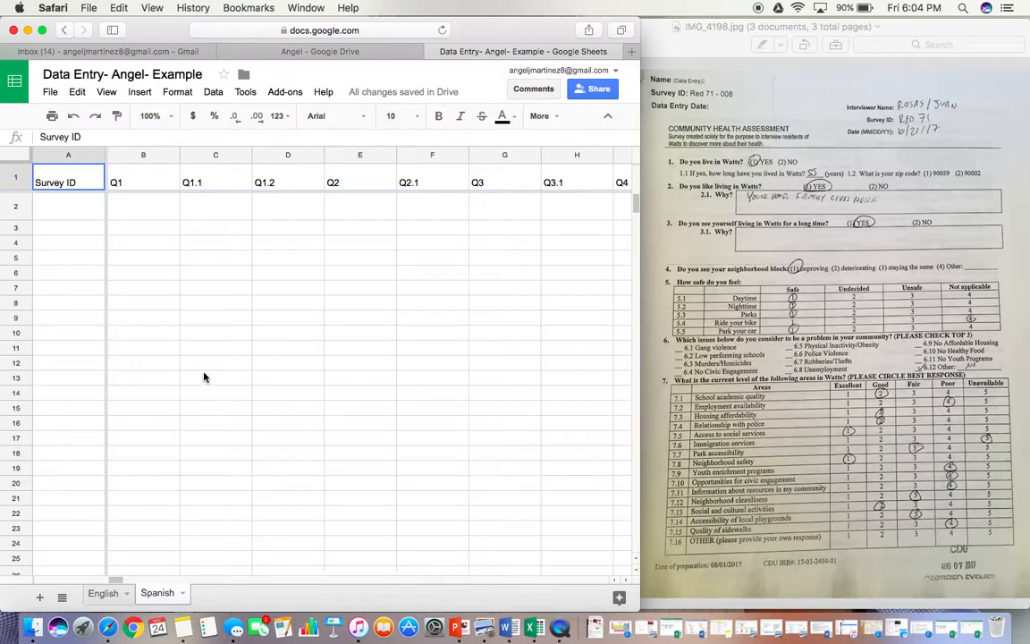
right_click(160, 604)
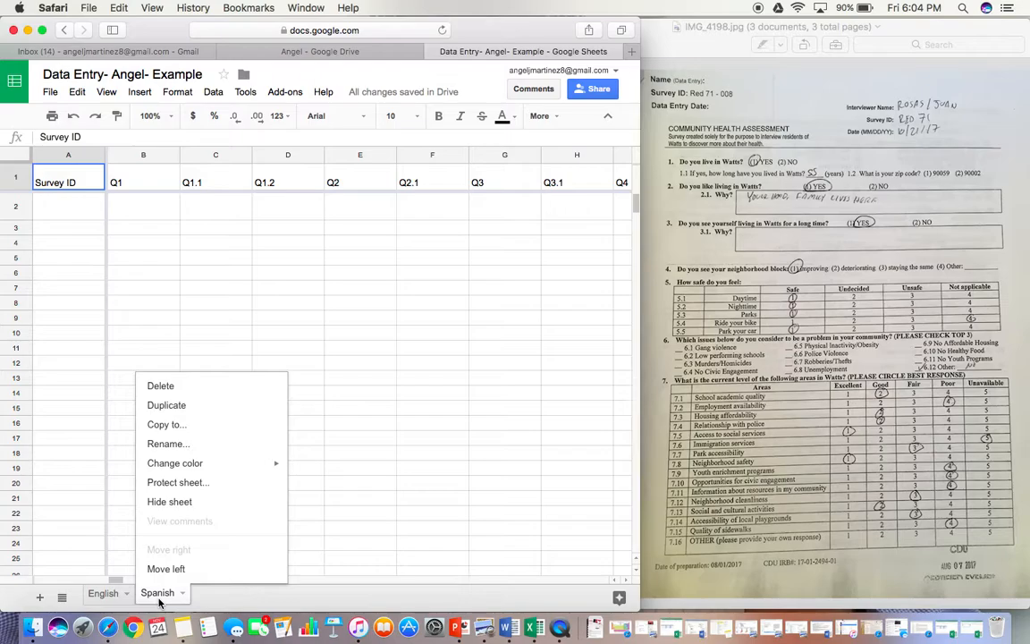
click(176, 410)
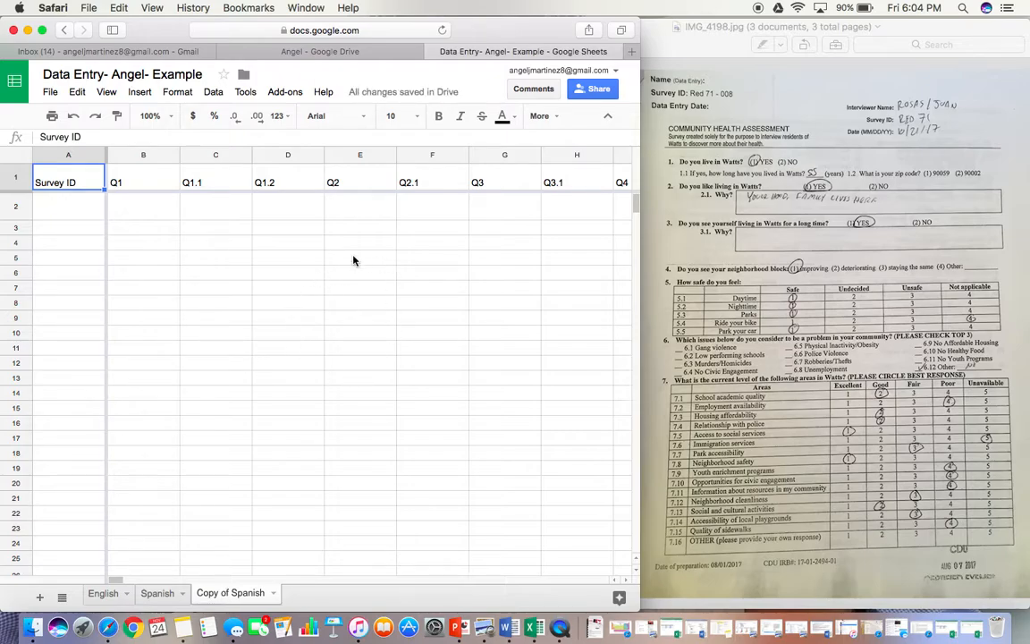
click(439, 208)
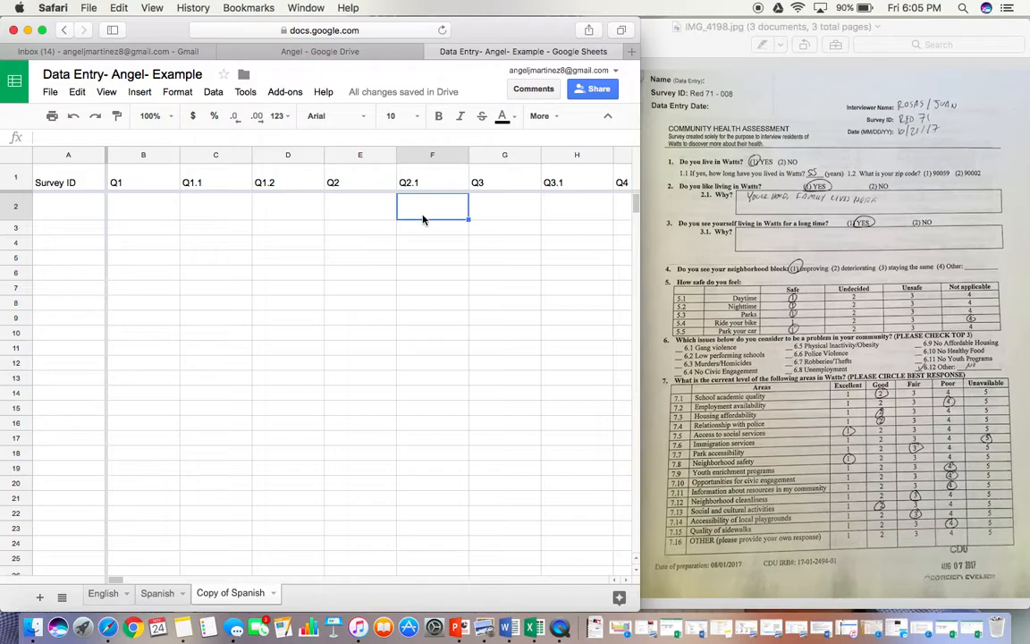
Step: Look through the English, Spanish and Copy of Spanish sheets in turn, finishing on the English sheet
click(162, 596)
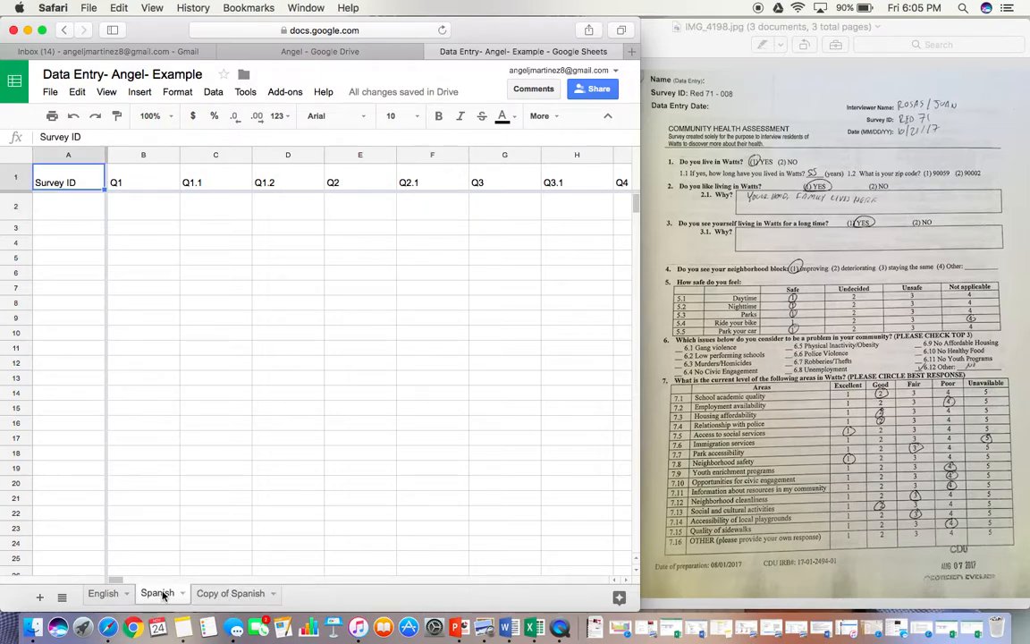
click(218, 595)
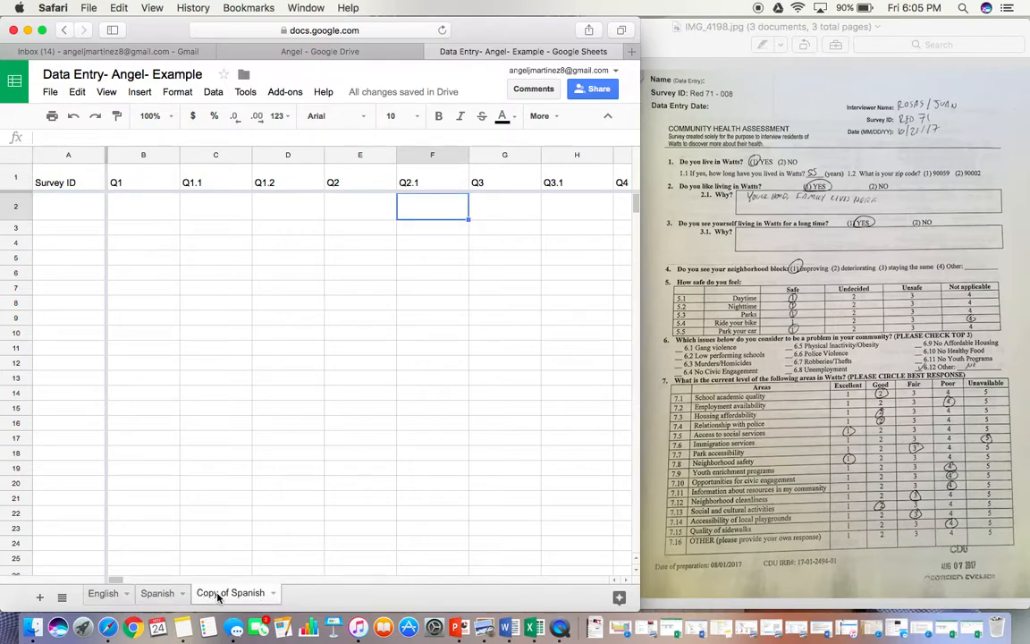
click(158, 596)
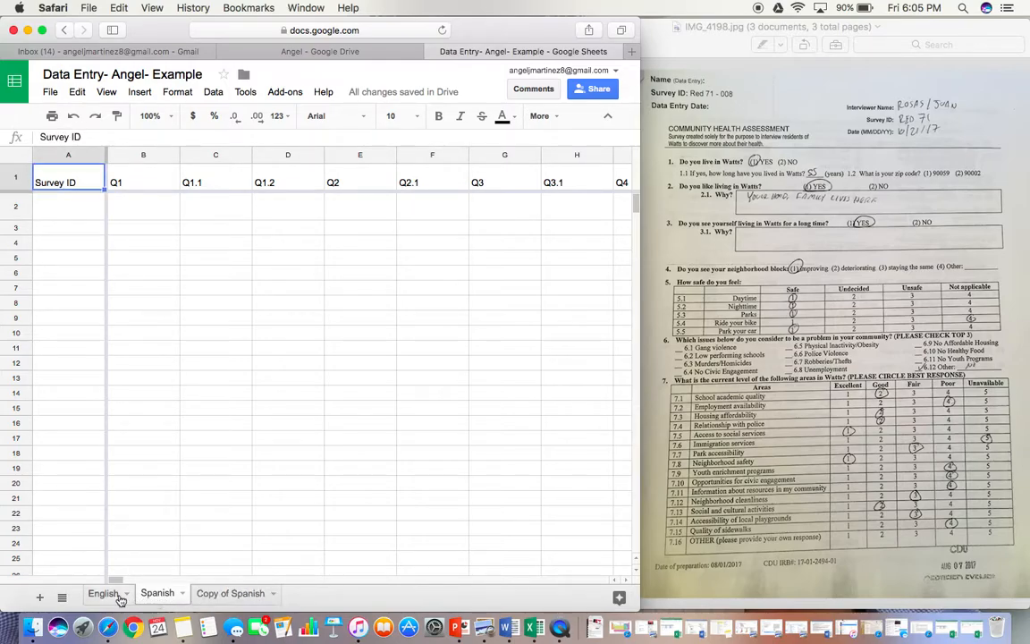
click(105, 597)
click(161, 595)
click(240, 601)
click(158, 596)
click(101, 595)
click(158, 596)
click(202, 595)
click(154, 595)
click(105, 595)
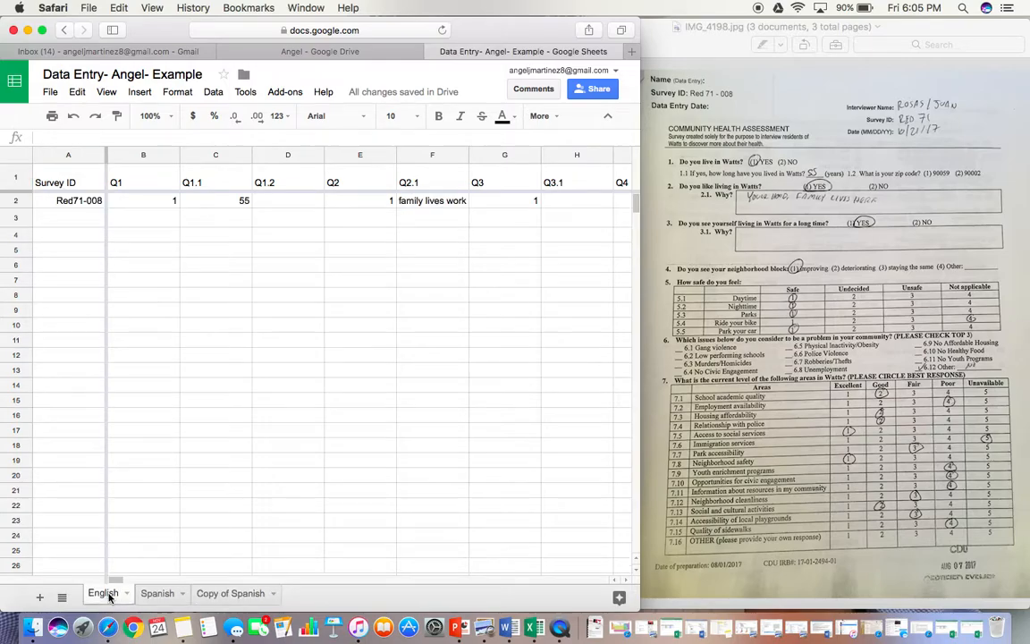
click(161, 599)
click(220, 599)
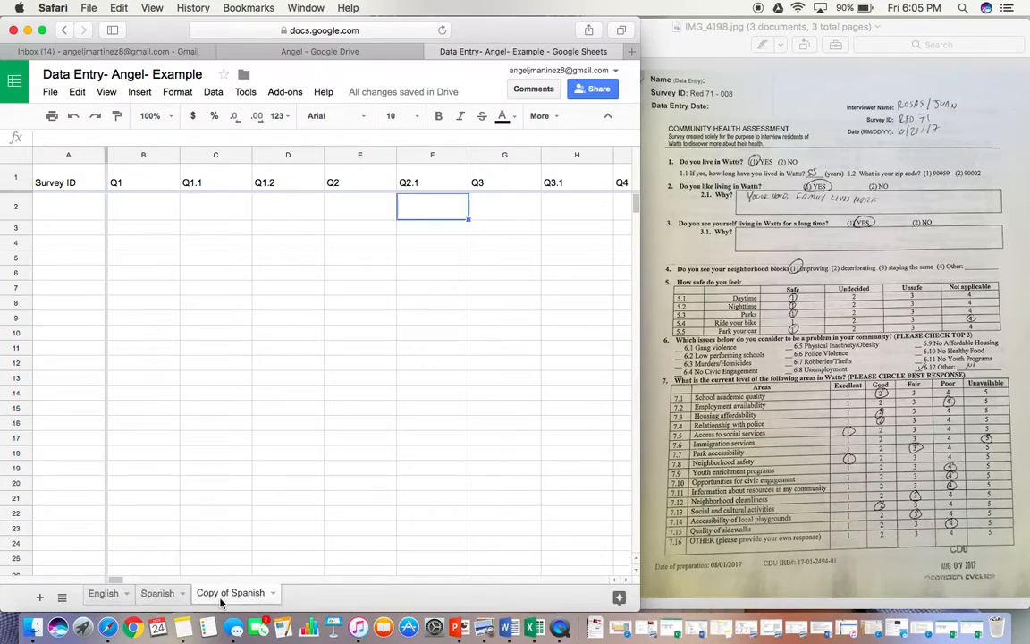
click(104, 595)
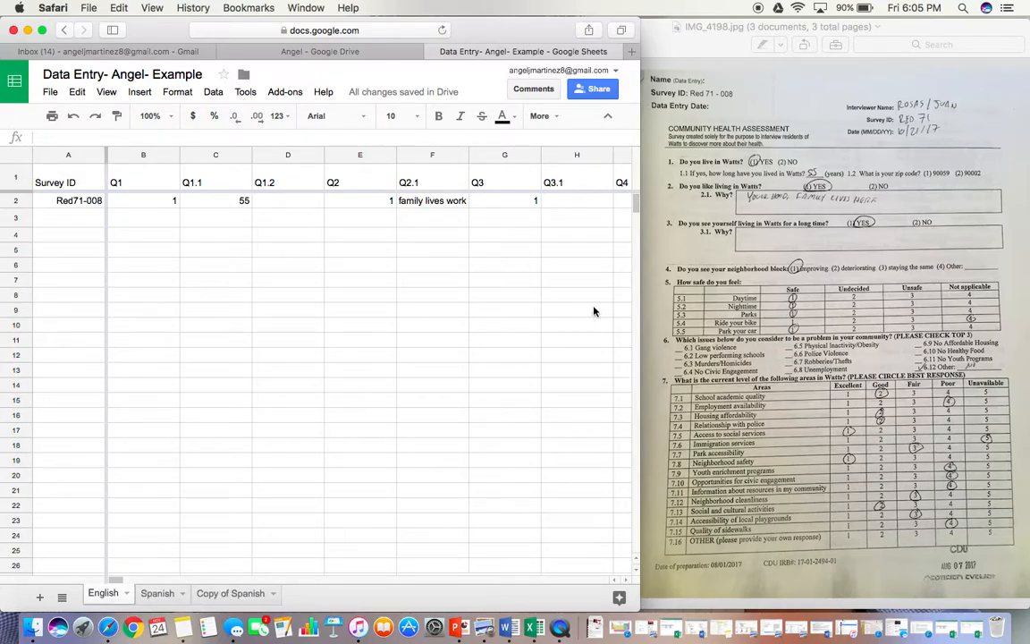